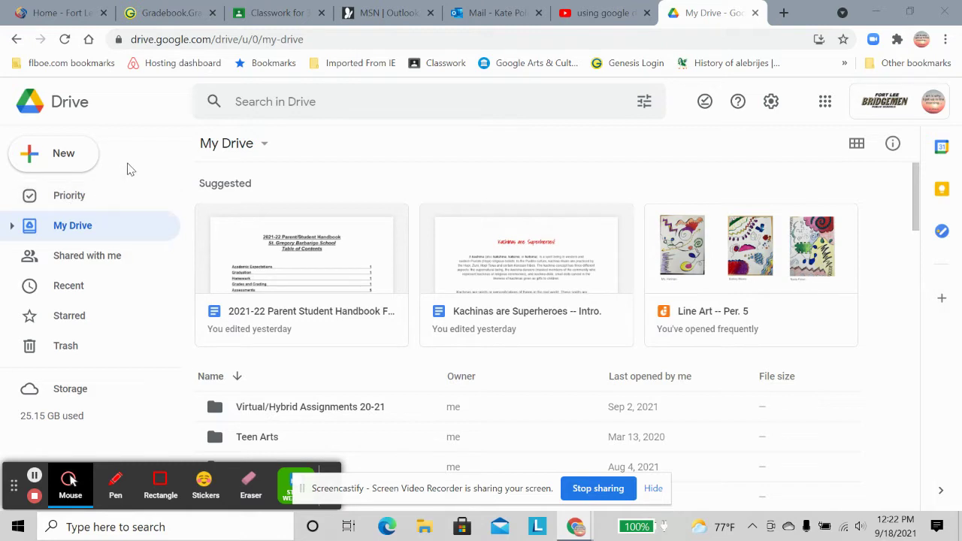
Create a new Google Drawings file from Drive and hide the screen-sharing notice.
click(60, 154)
mouse_move(82, 353)
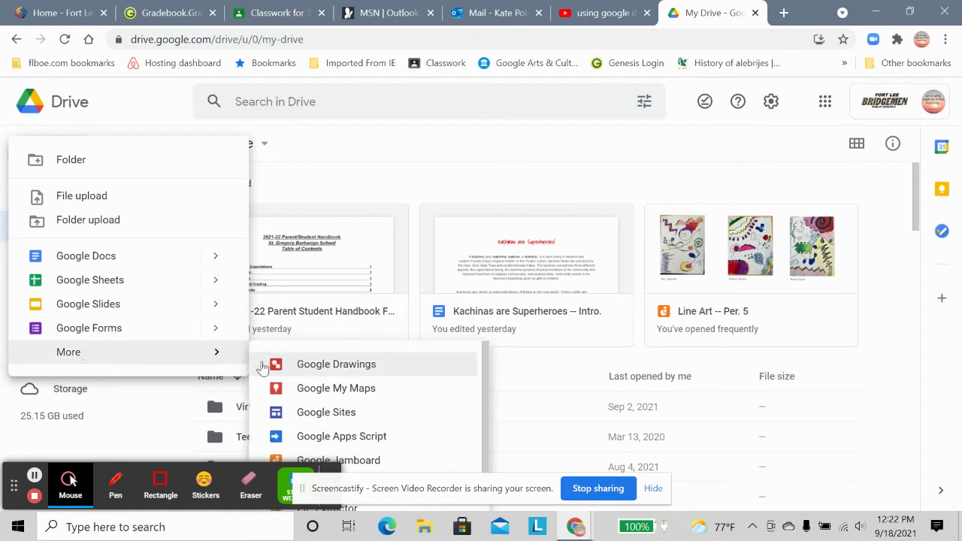
click(329, 373)
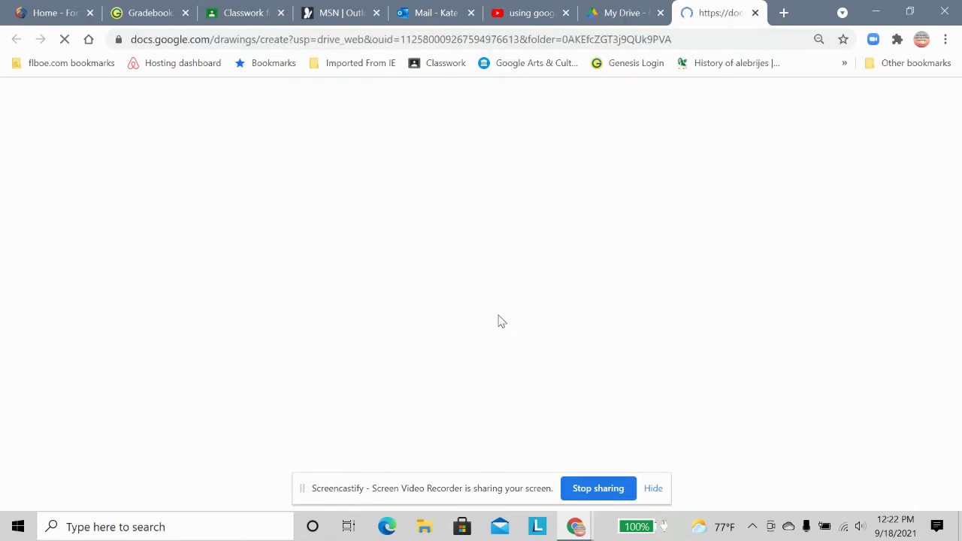
click(652, 488)
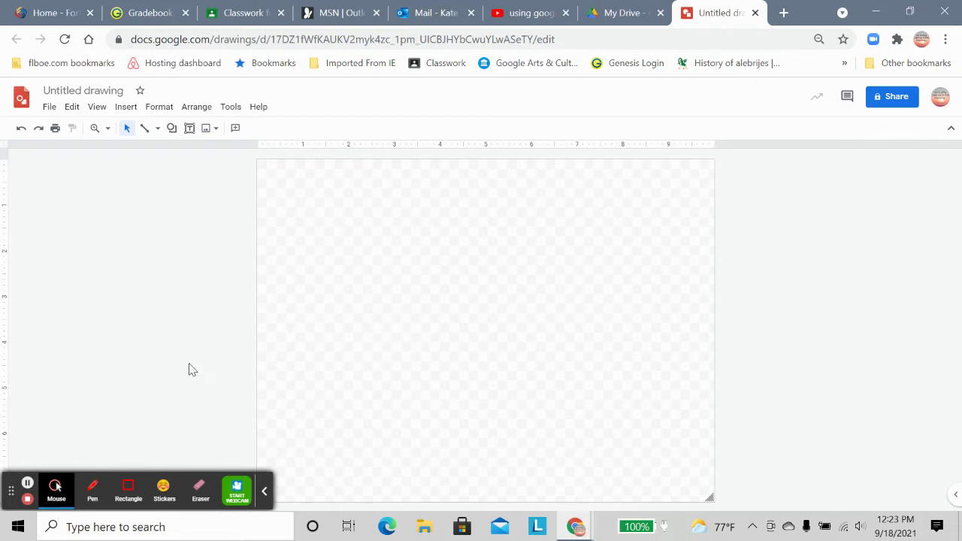
Rename the untitled drawing to "Compilation Image".
click(71, 91)
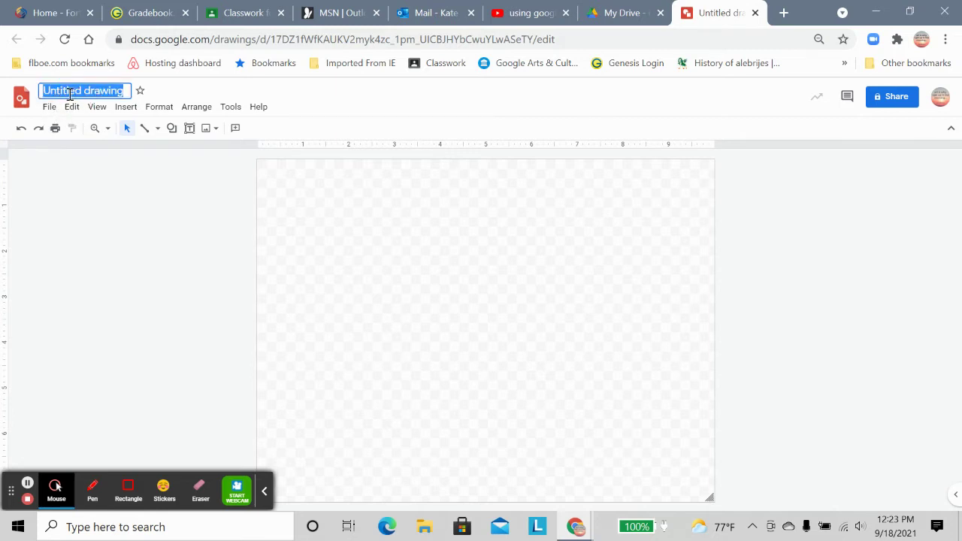
text(Compila)
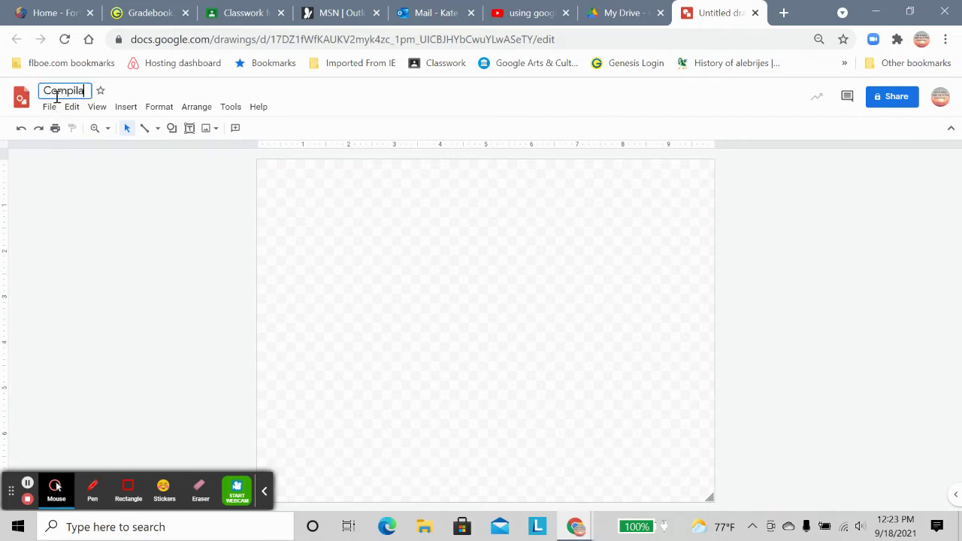
text(tion Image)
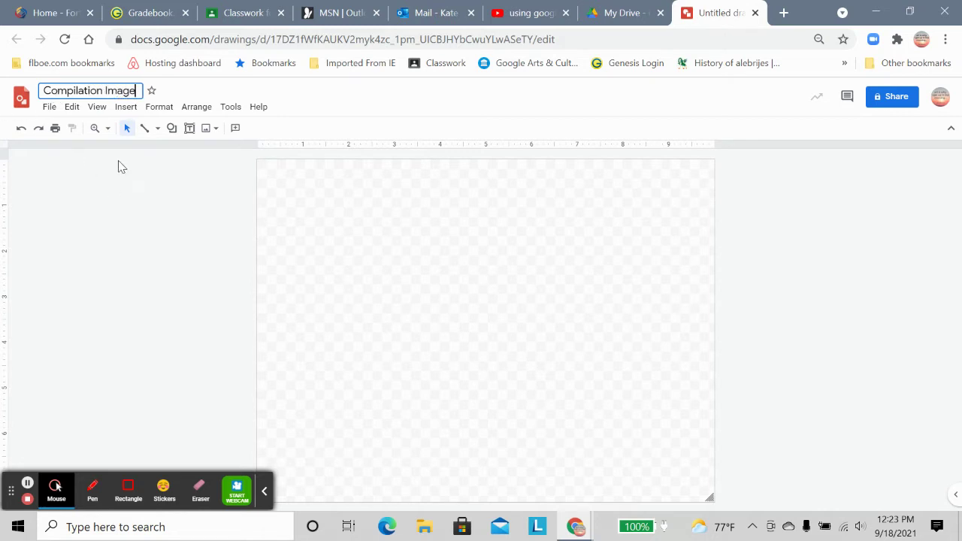
click(103, 218)
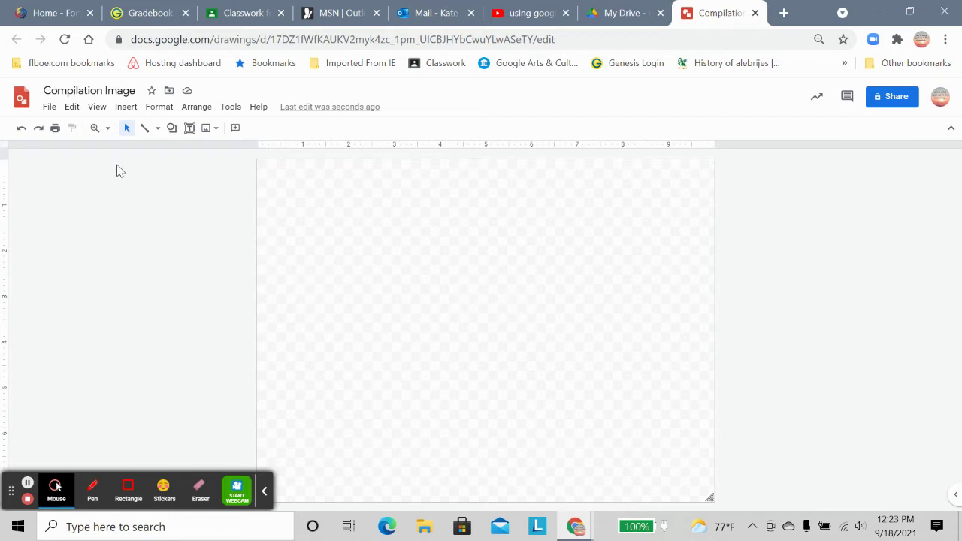
Start inserting an image from Drive, show My Drive as a list, and open the Pottery Images folder.
click(128, 109)
mouse_move(140, 131)
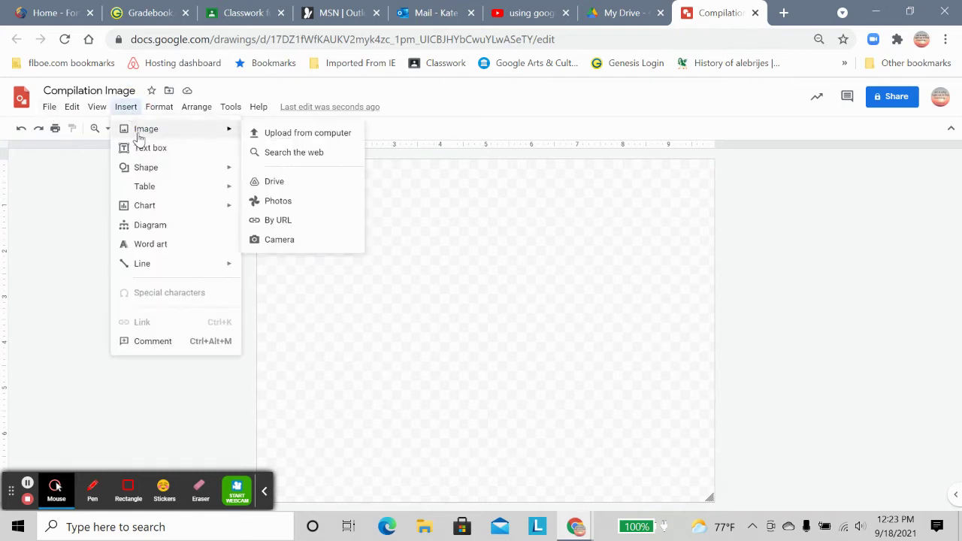
click(284, 181)
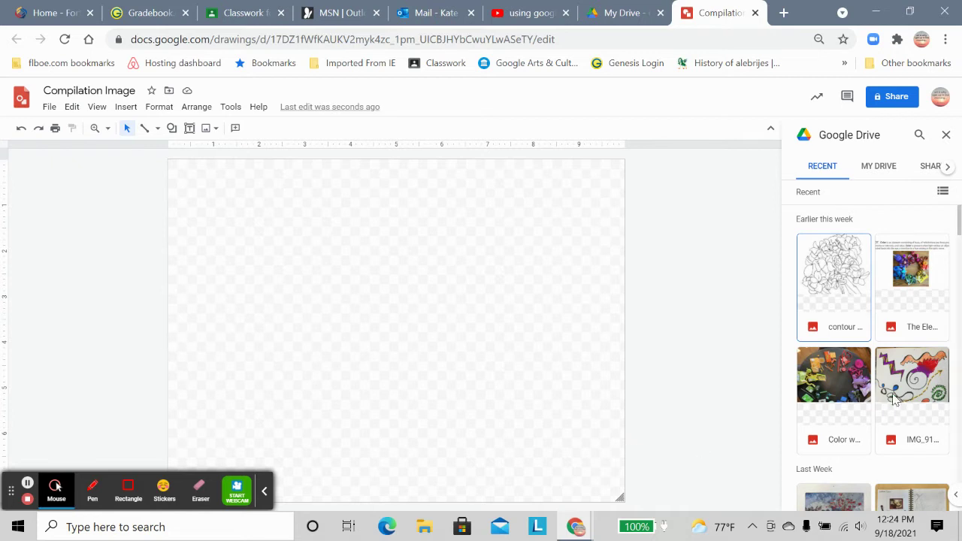
click(878, 168)
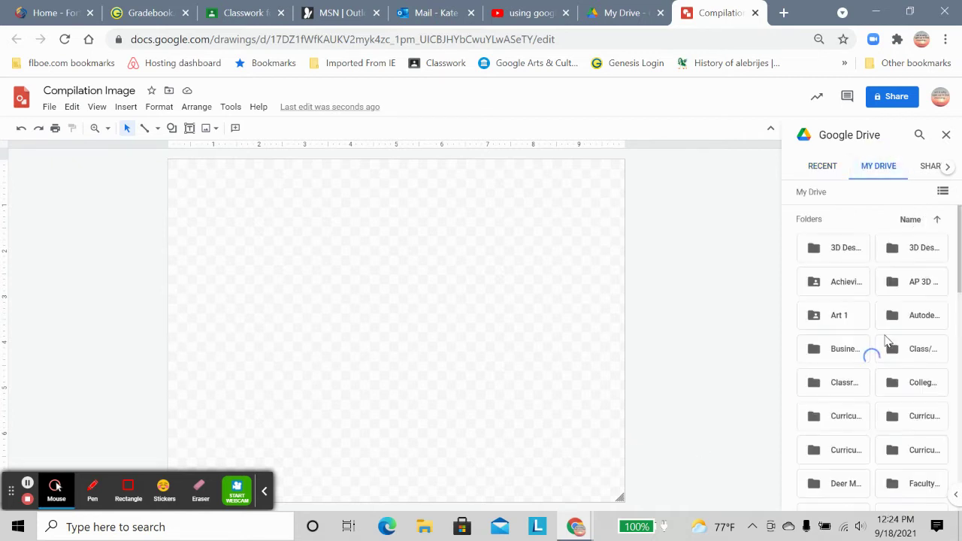
scroll(909, 469, down, 2)
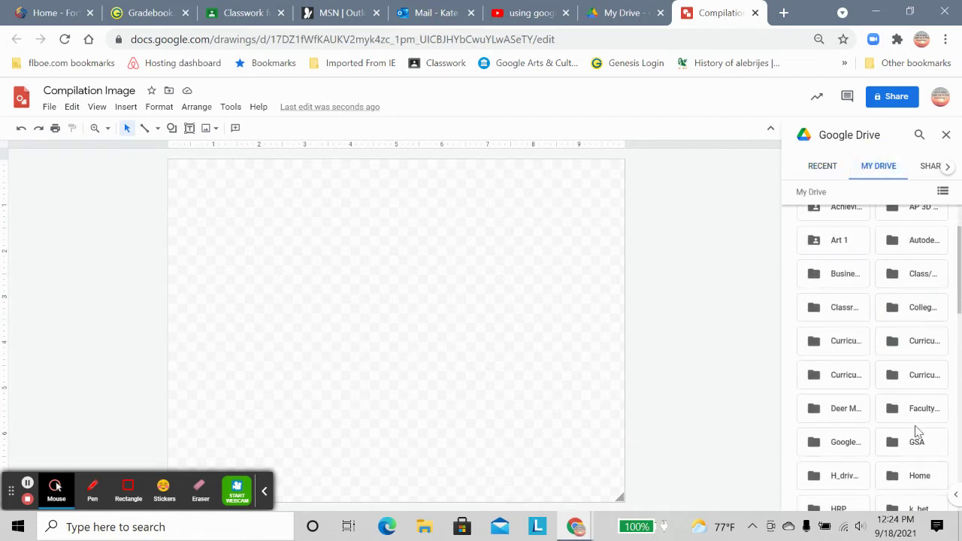
scroll(909, 469, down, 1)
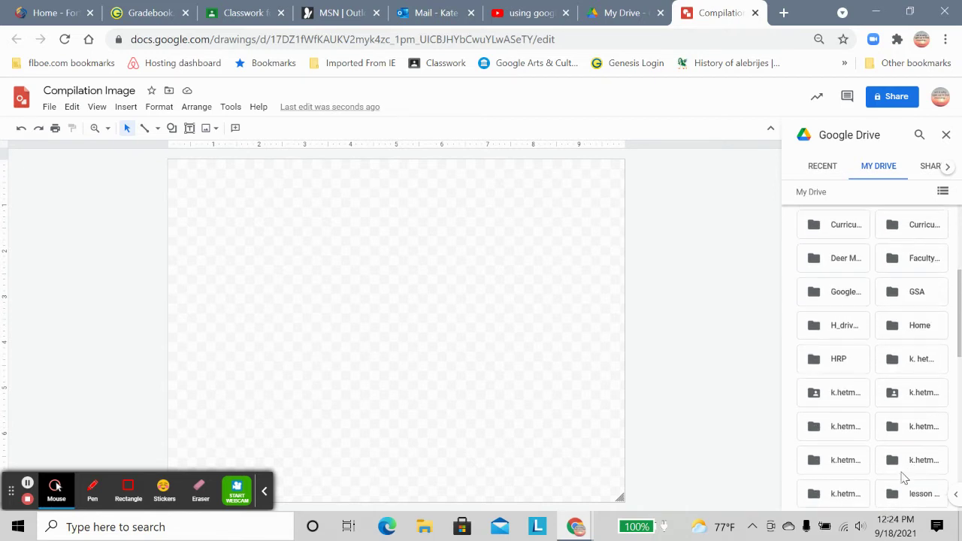
click(942, 191)
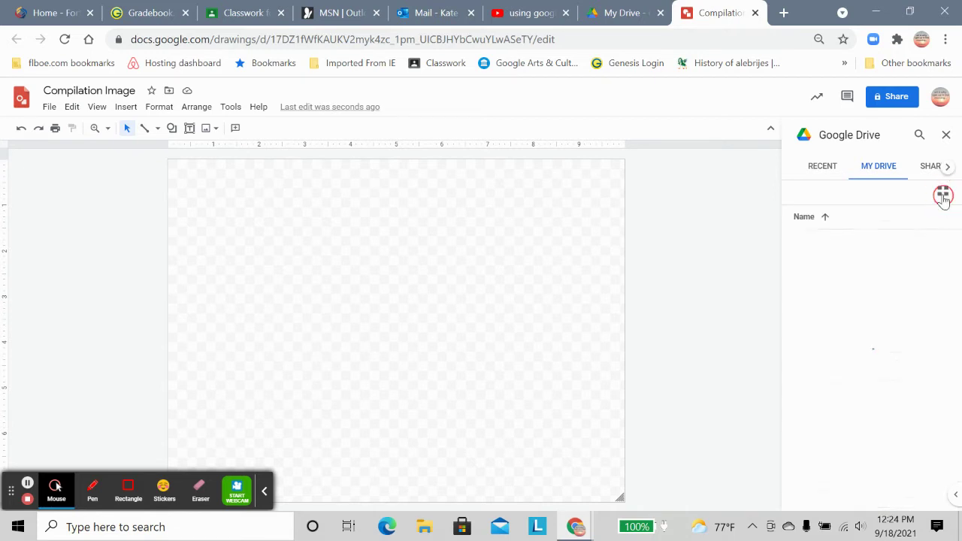
scroll(879, 384, down, 7)
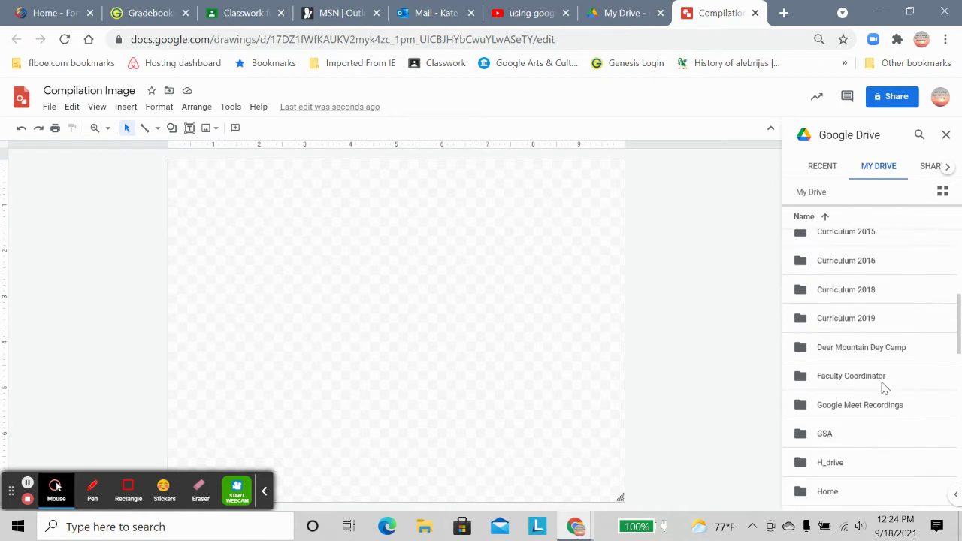
scroll(884, 387, down, 4)
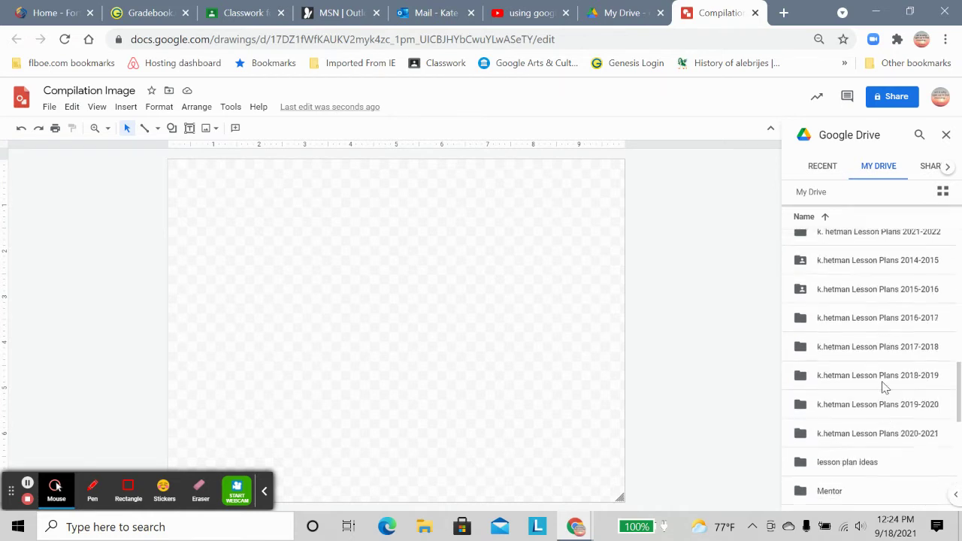
click(886, 392)
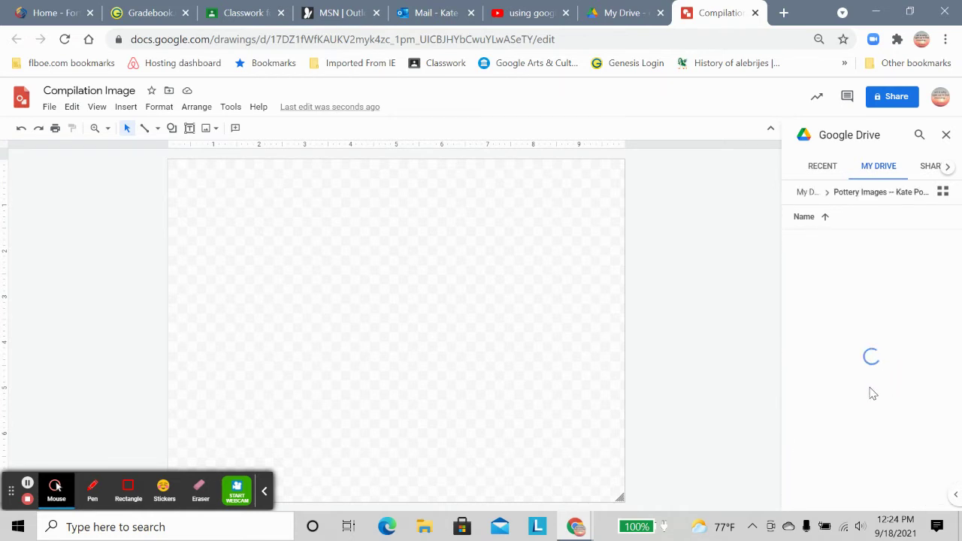
scroll(894, 391, down, 1)
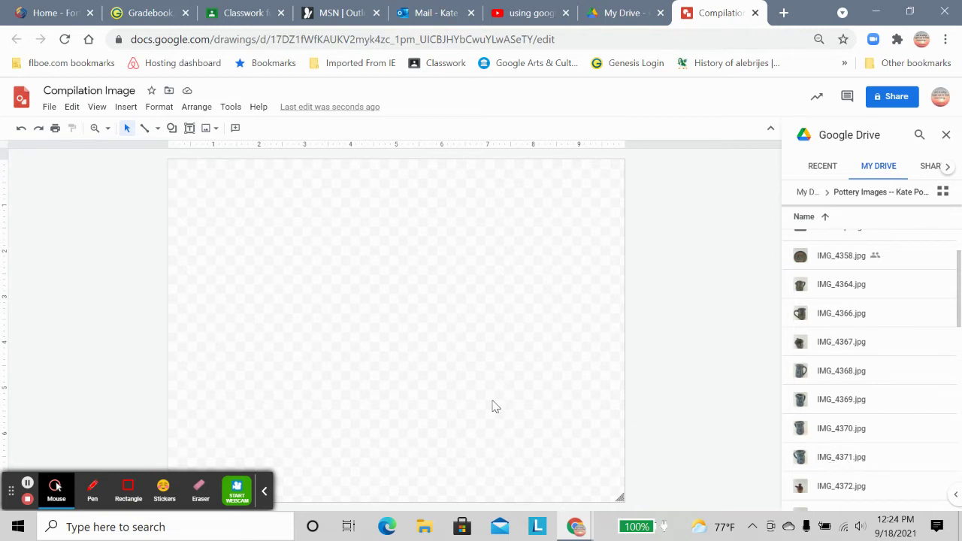
Insert IMG_4368.jpg, IMG_4369.jpg and IMG_4370.jpg together into the drawing.
right_click(848, 375)
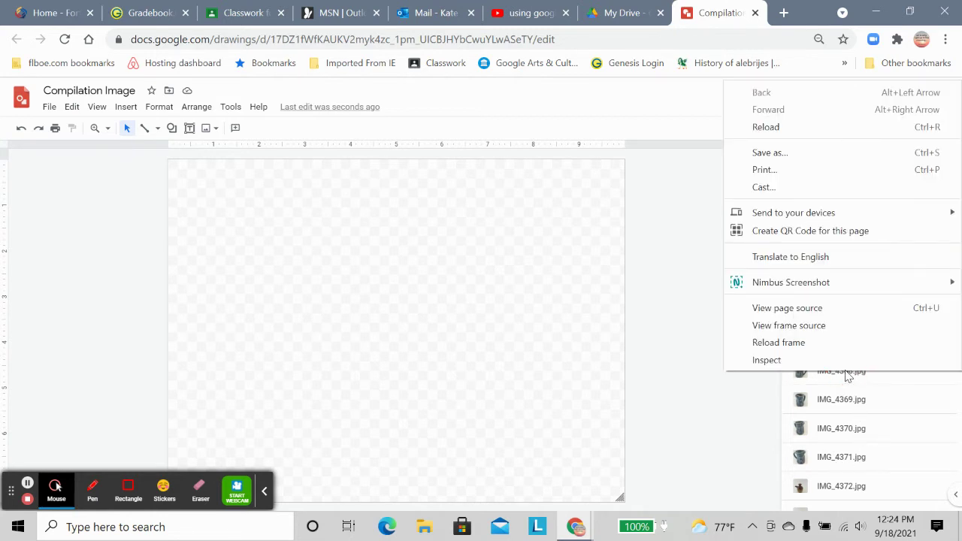
click(840, 383)
click(840, 382)
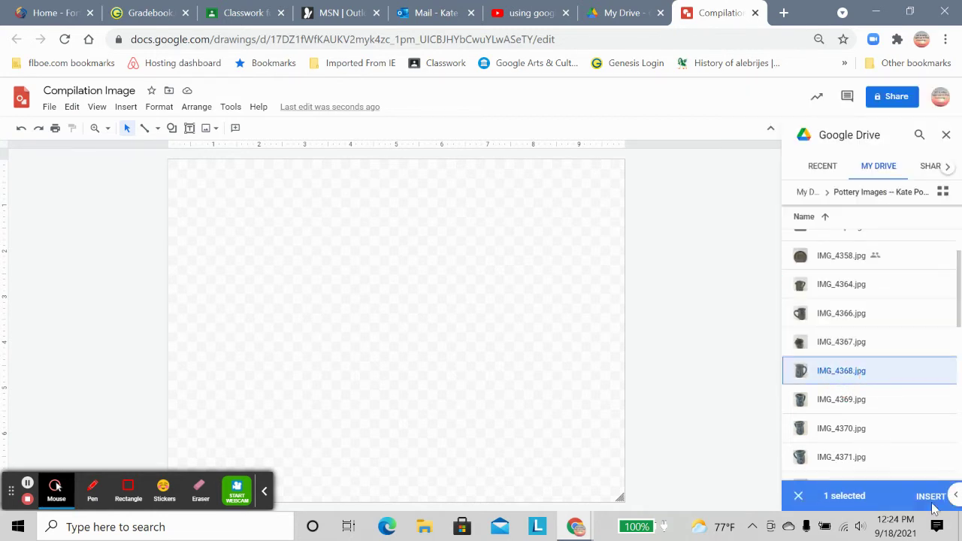
click(840, 405)
click(843, 435)
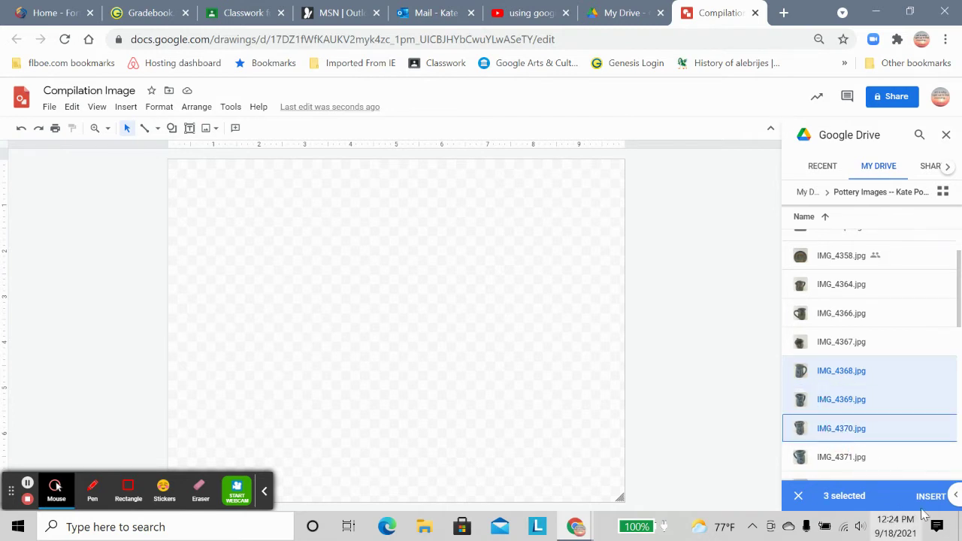
click(930, 496)
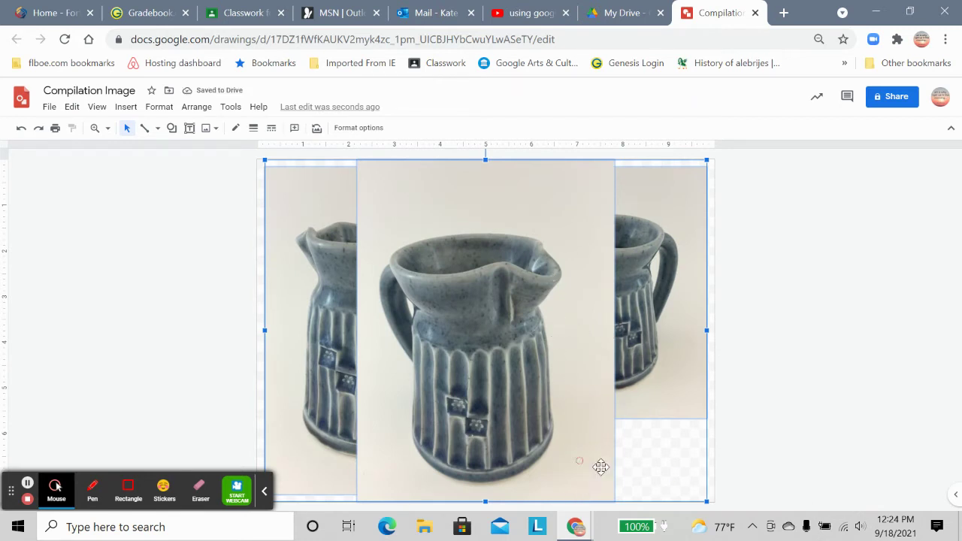
Try to move and resize the three pitcher images together on the canvas.
drag(613, 502, 548, 408)
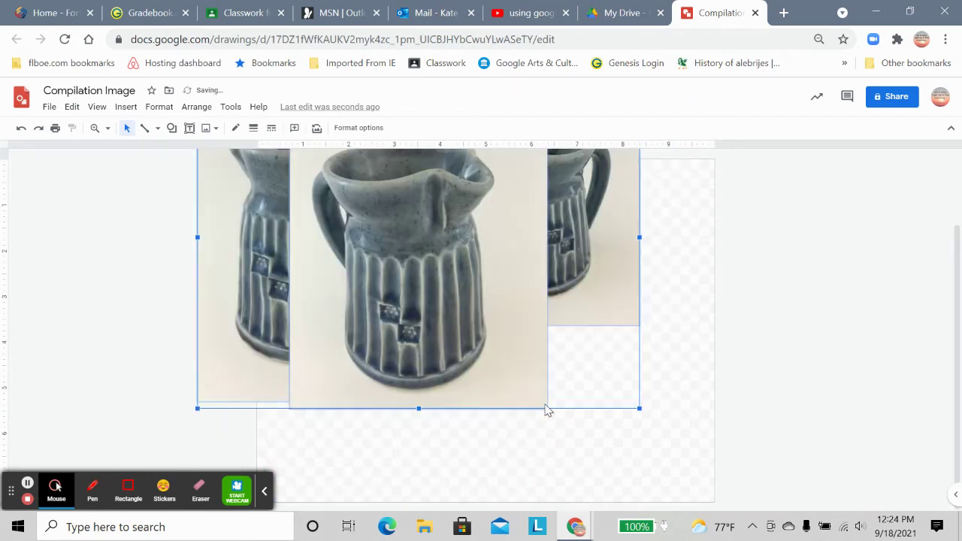
drag(638, 407, 723, 500)
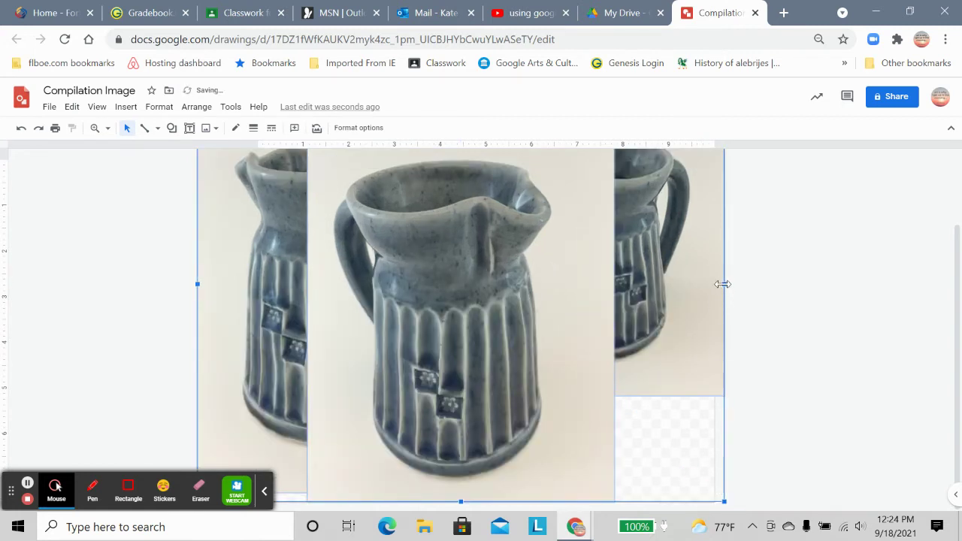
mouse_move(723, 284)
mouse_down()
mouse_move(664, 295)
mouse_move(713, 292)
mouse_up()
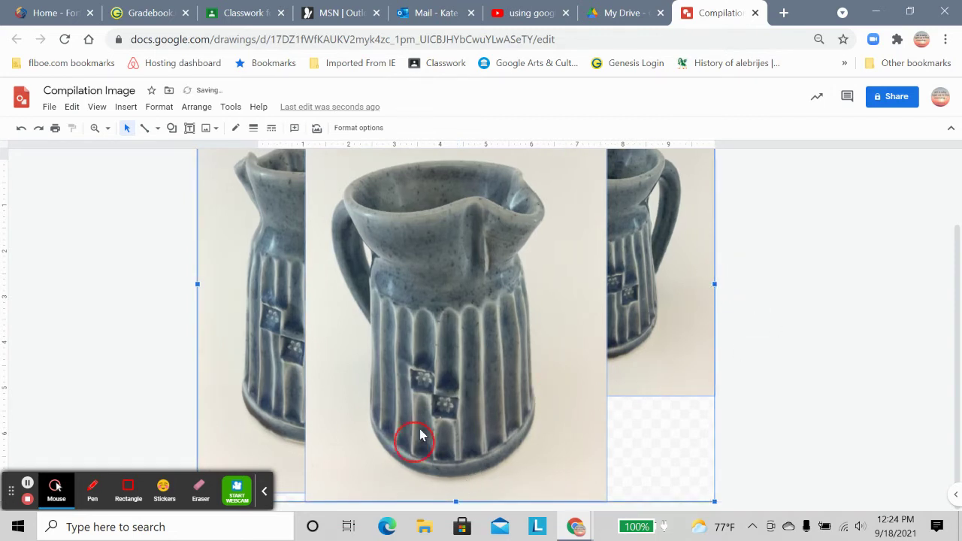
mouse_move(418, 440)
mouse_down()
mouse_move(440, 401)
mouse_move(418, 439)
mouse_up()
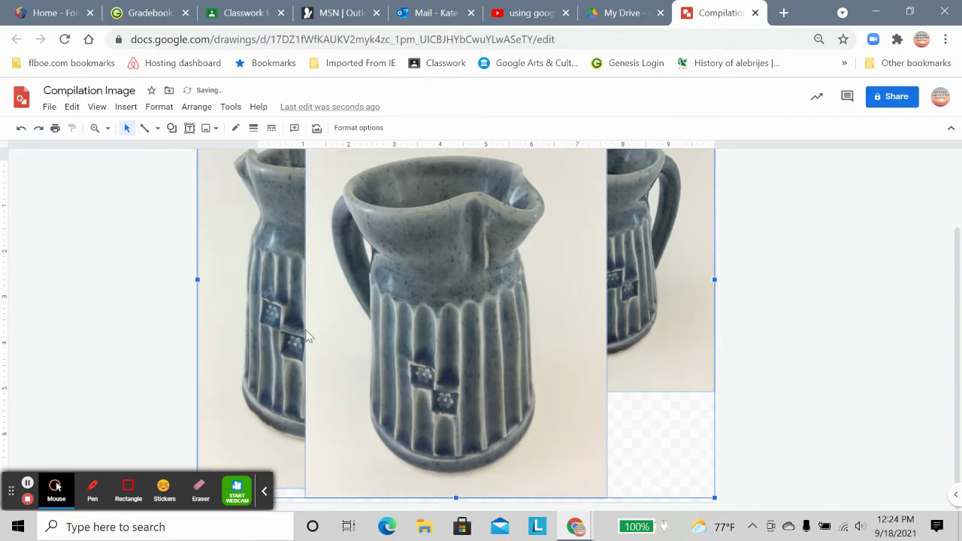
Undo the moves and resizes of the three images as well as their insertion.
click(22, 130)
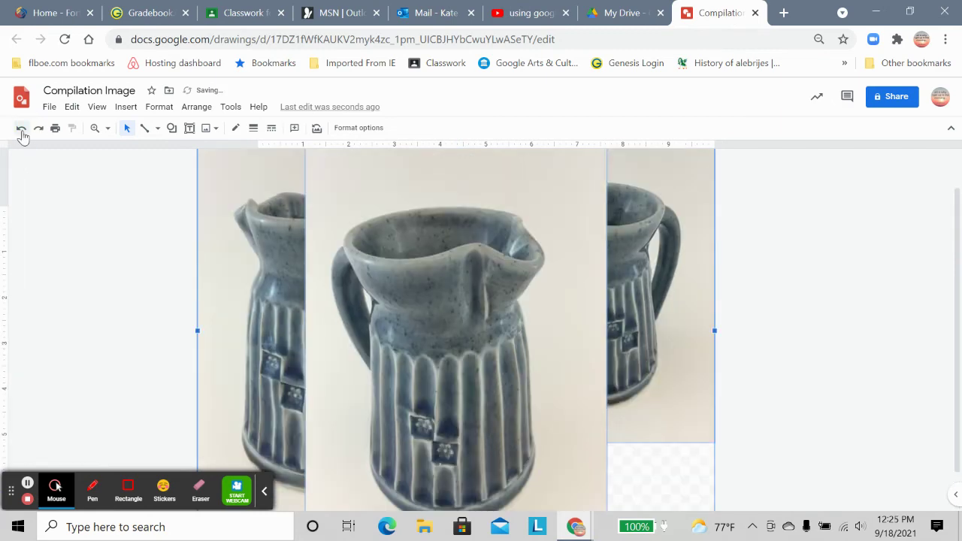
click(22, 129)
click(22, 129)
click(22, 129)
click(22, 129)
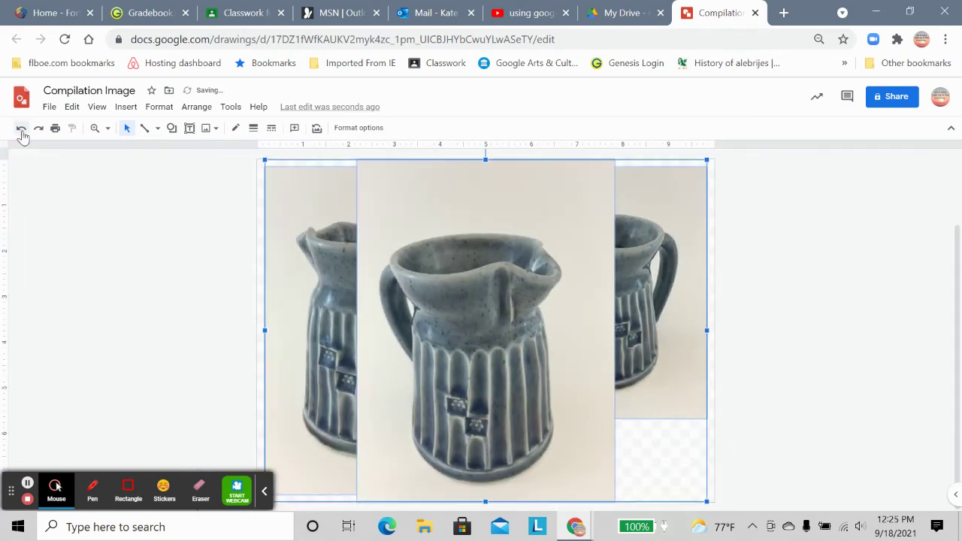
click(21, 130)
Insert only IMG_4368.jpg from the Drive folder and shrink it to about a third of the canvas width.
click(125, 107)
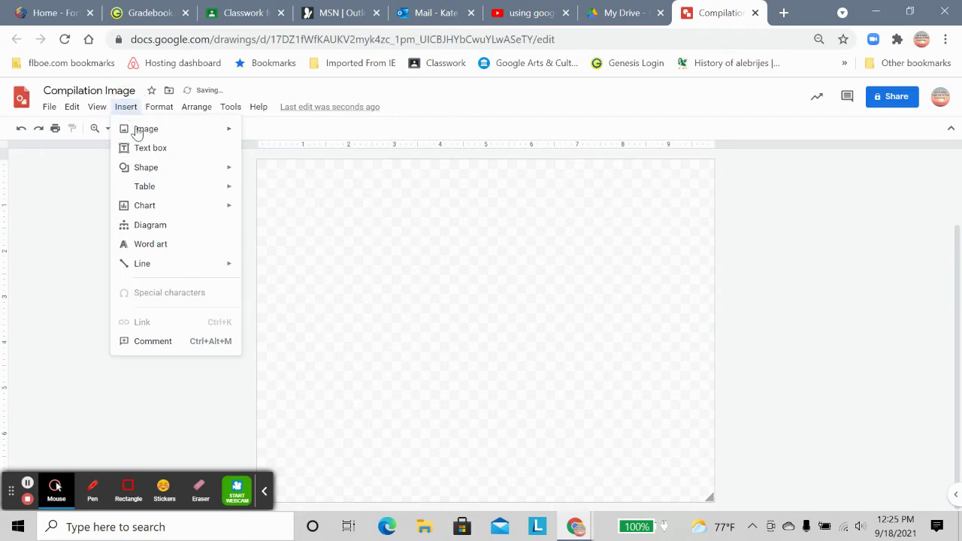
mouse_move(137, 132)
click(273, 182)
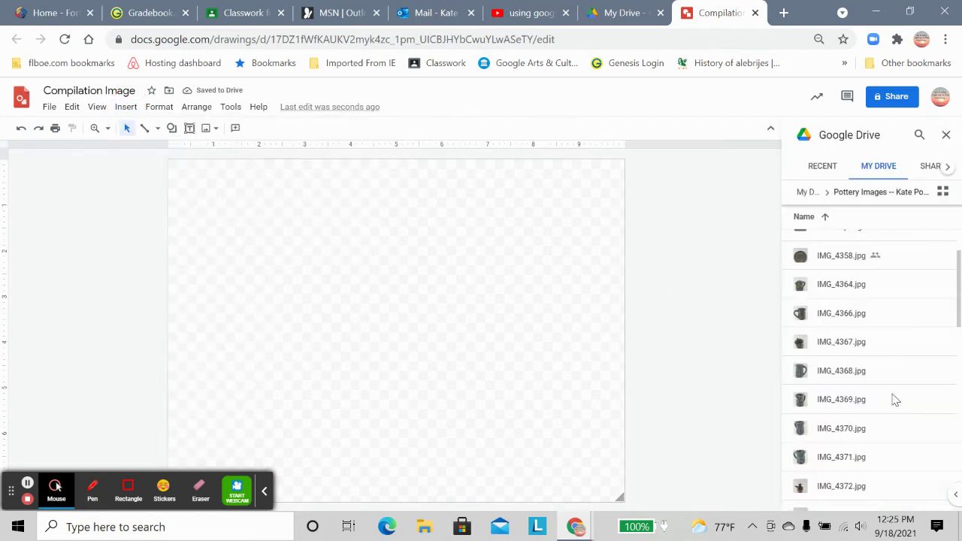
click(840, 369)
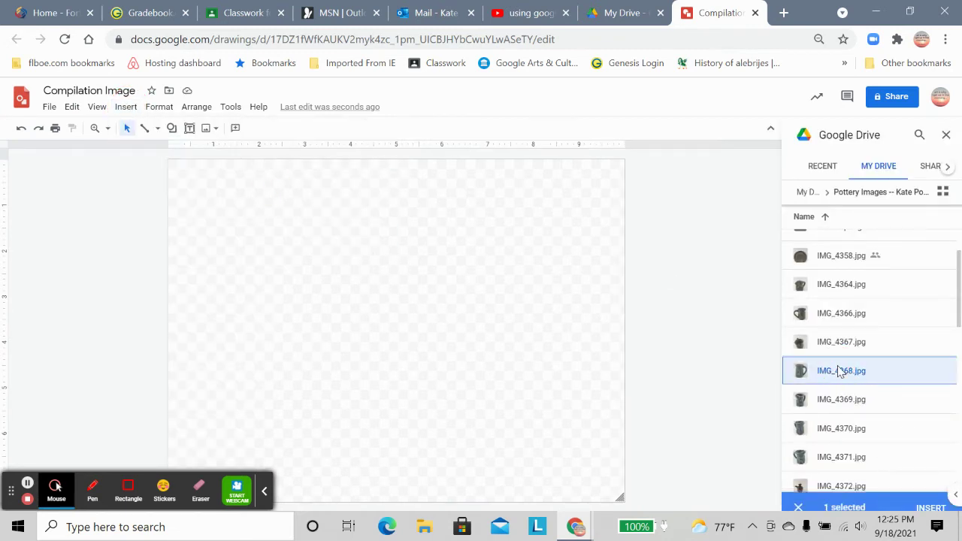
click(931, 497)
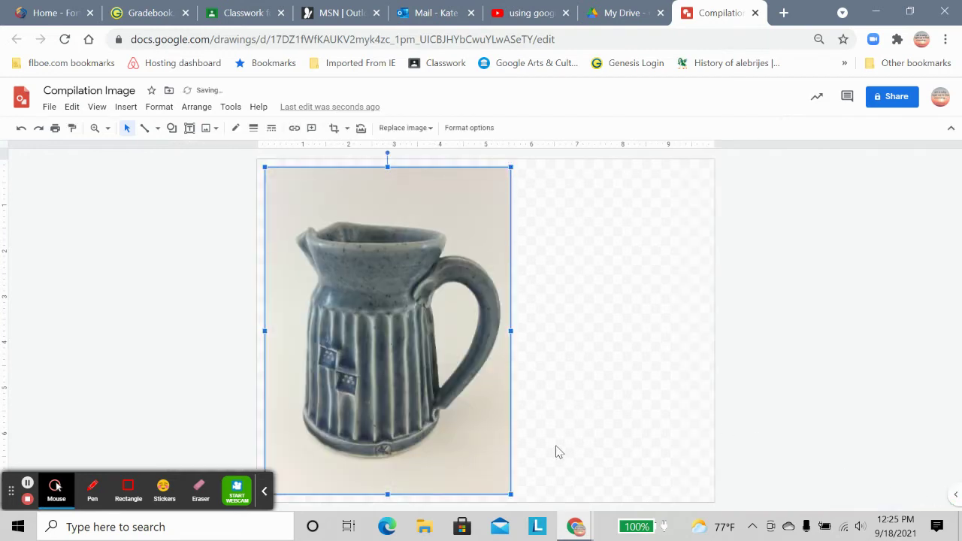
drag(510, 495, 418, 345)
Insert IMG_4369.jpg from Drive, shrink it to about two fifths of the canvas width, and place it below and beside the first pitcher.
click(125, 107)
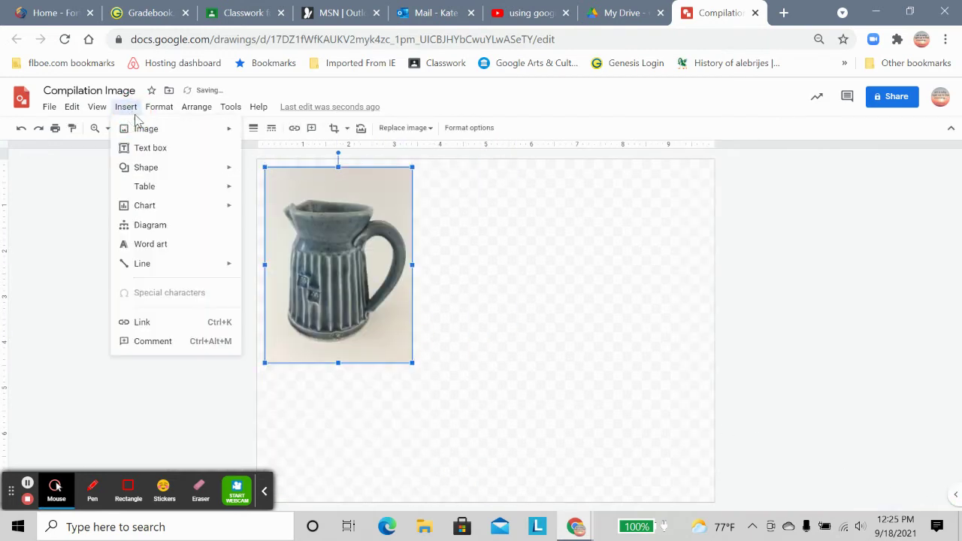
mouse_move(143, 131)
click(275, 182)
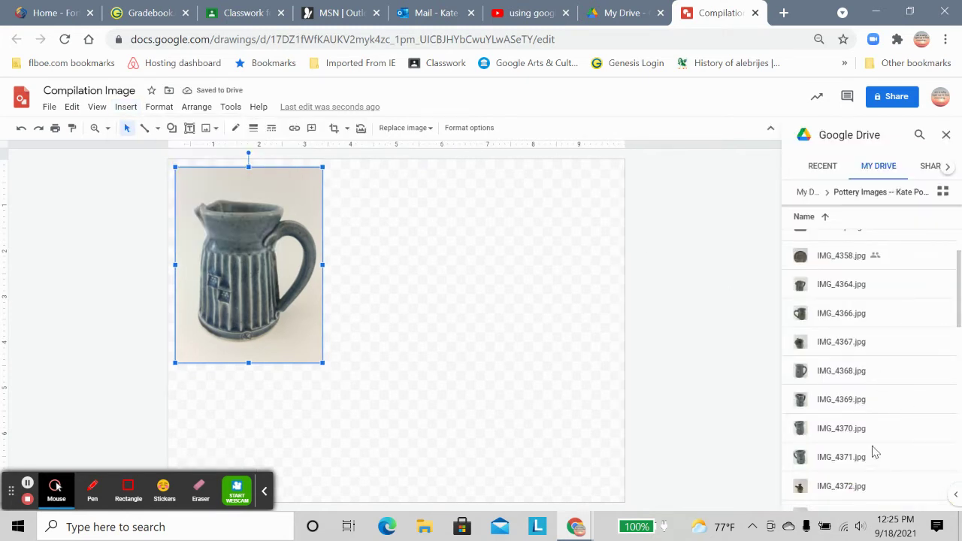
click(858, 405)
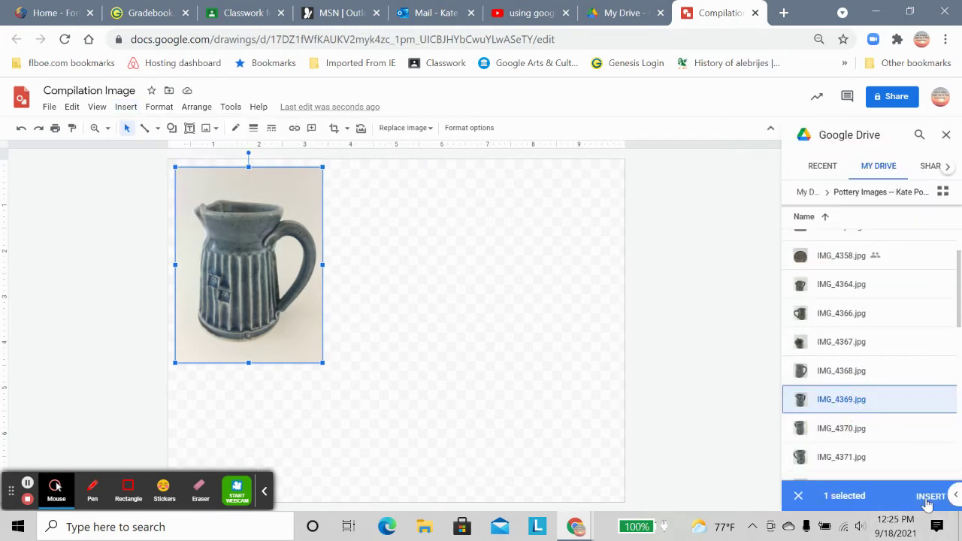
click(922, 502)
drag(665, 494, 599, 406)
drag(550, 367, 527, 426)
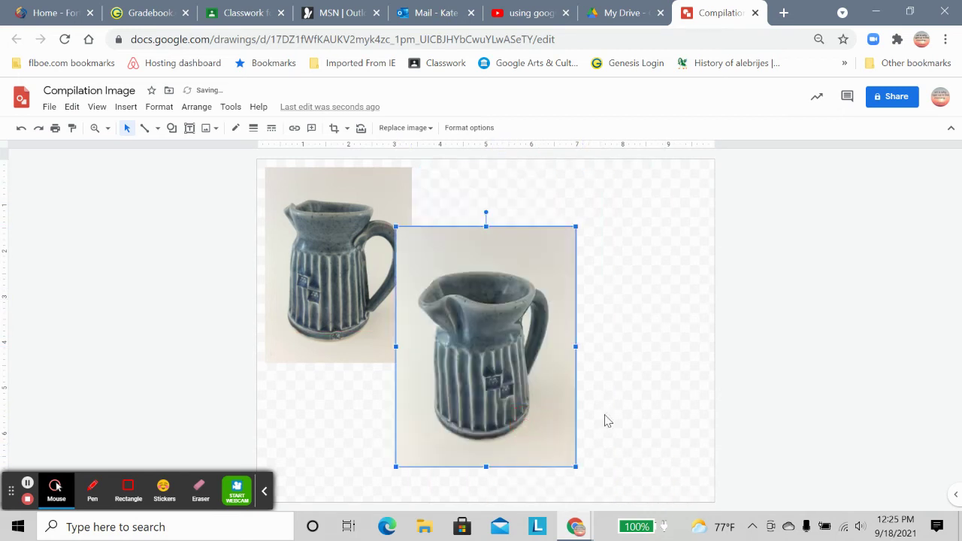
click(125, 106)
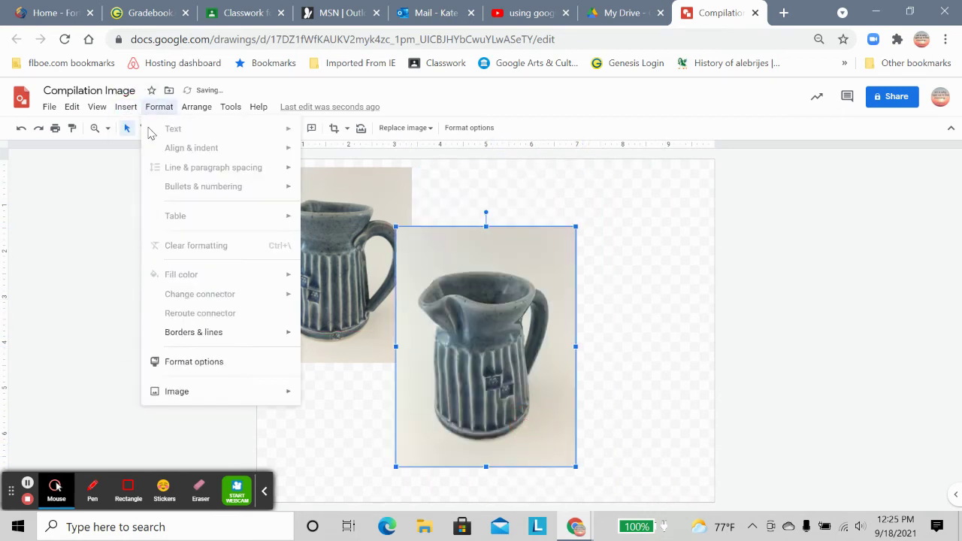
mouse_move(143, 128)
click(272, 131)
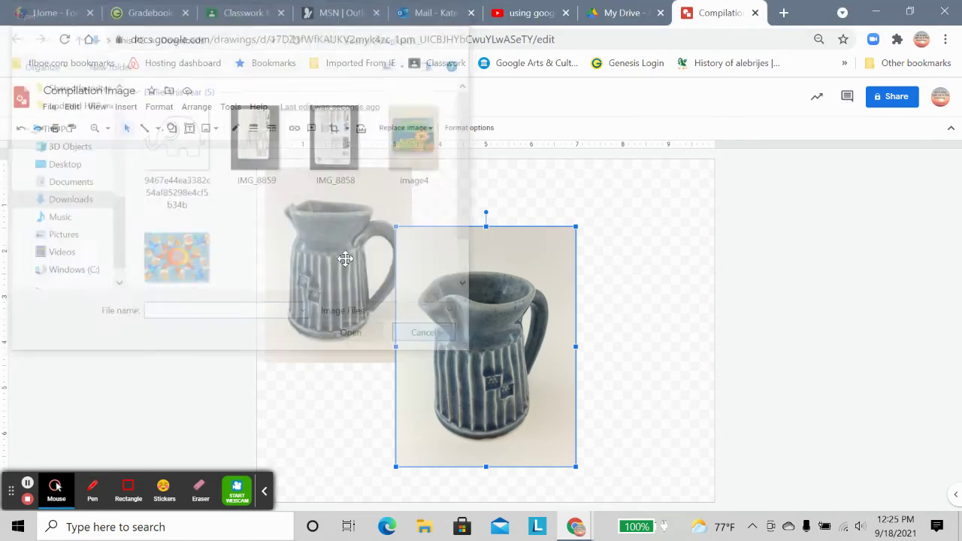
Insert IMG_4370.jpg from Drive and place it in the canvas's upper-right corner at about a quarter of the canvas width.
click(125, 107)
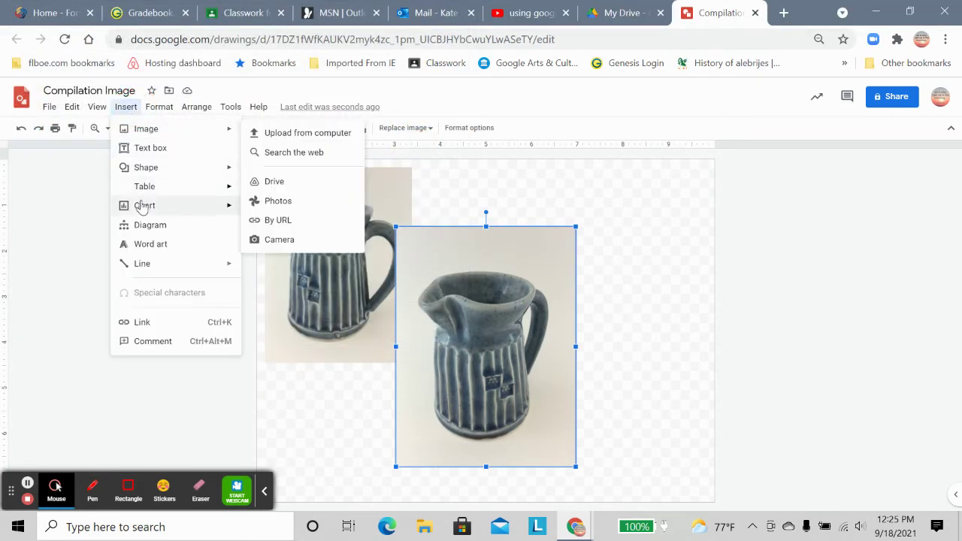
mouse_move(151, 128)
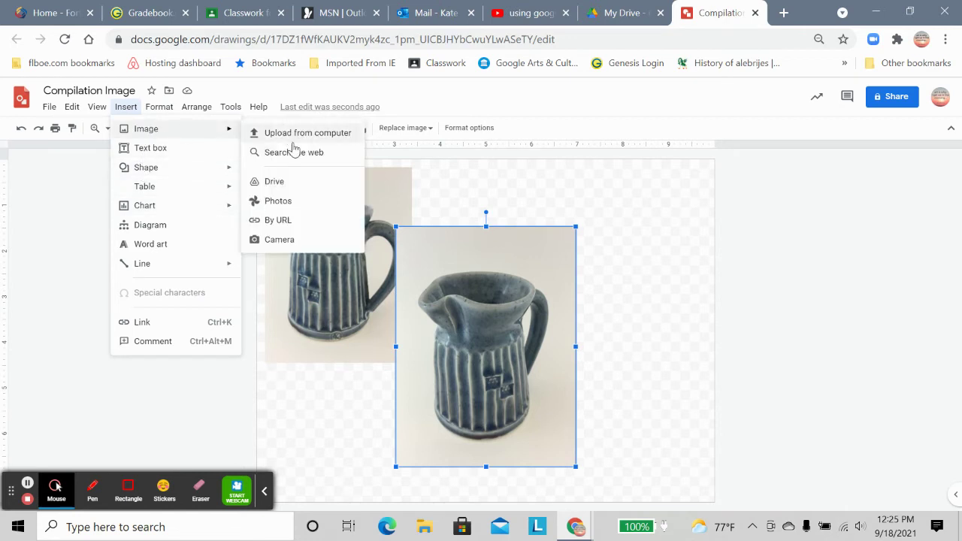
click(277, 182)
click(839, 431)
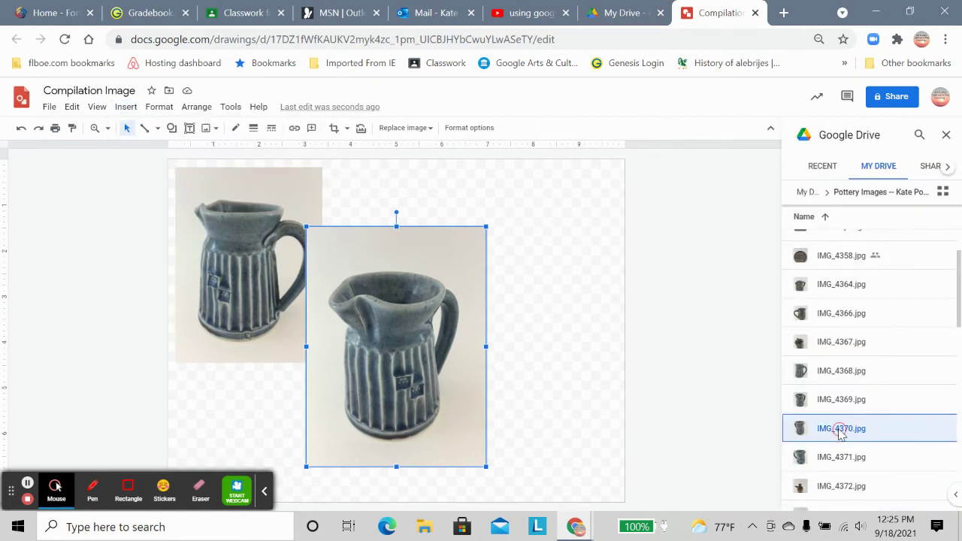
click(929, 498)
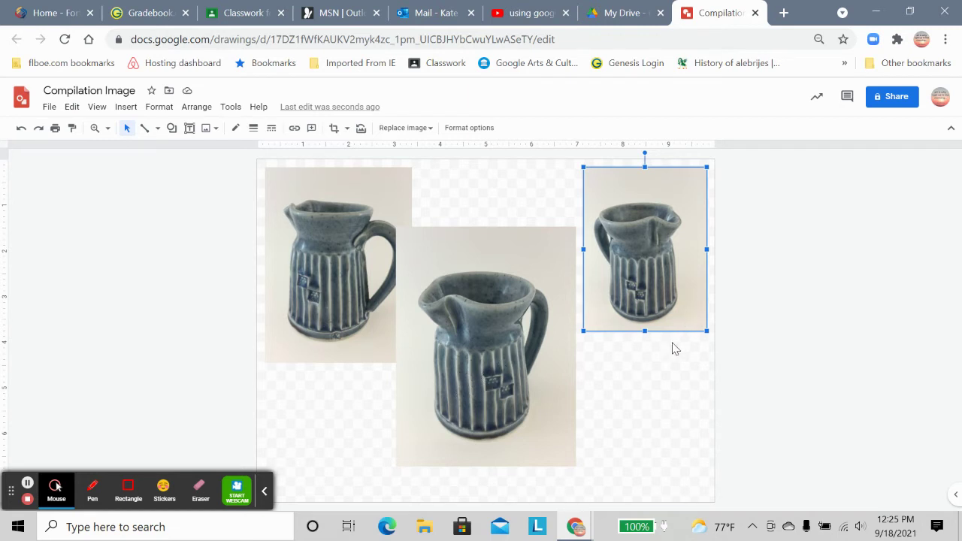
Shrink the middle pitcher image to about 3.6 inches wide and move it clear of the left pitcher image.
click(445, 262)
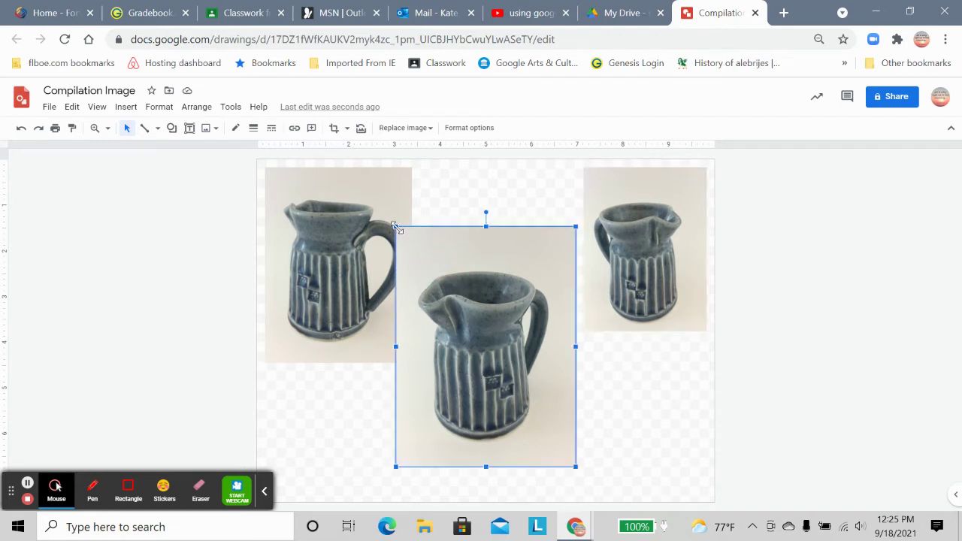
drag(396, 228, 412, 248)
drag(500, 299, 511, 285)
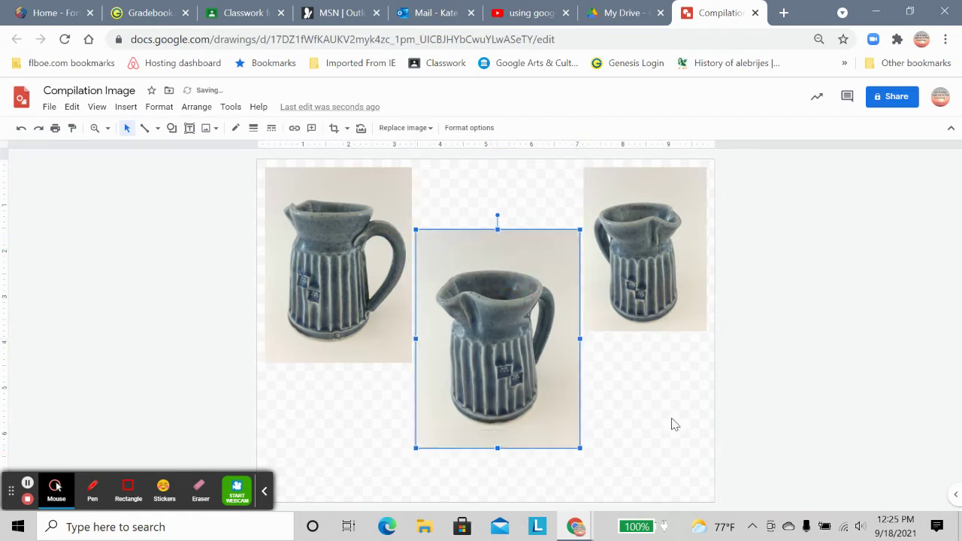
Widen the canvas to about 11.8 inches and enlarge the right pitcher image to about 4 inches wide, shifting it toward the canvas's right edge.
click(707, 502)
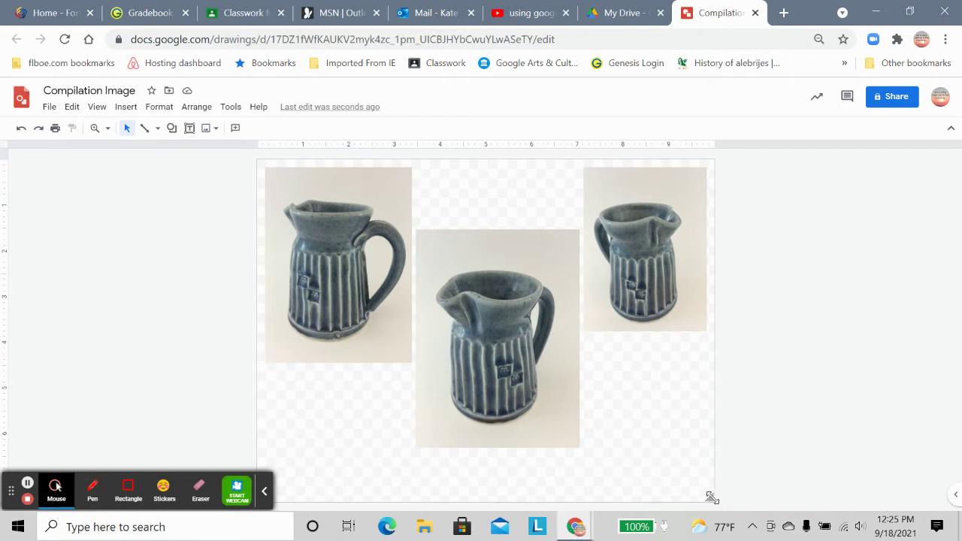
drag(712, 498, 799, 503)
click(618, 292)
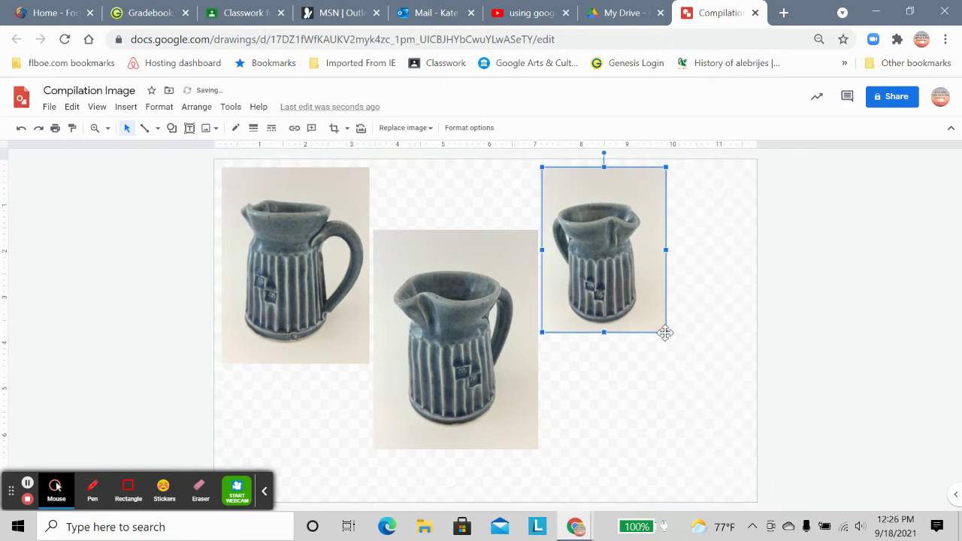
drag(667, 335, 726, 412)
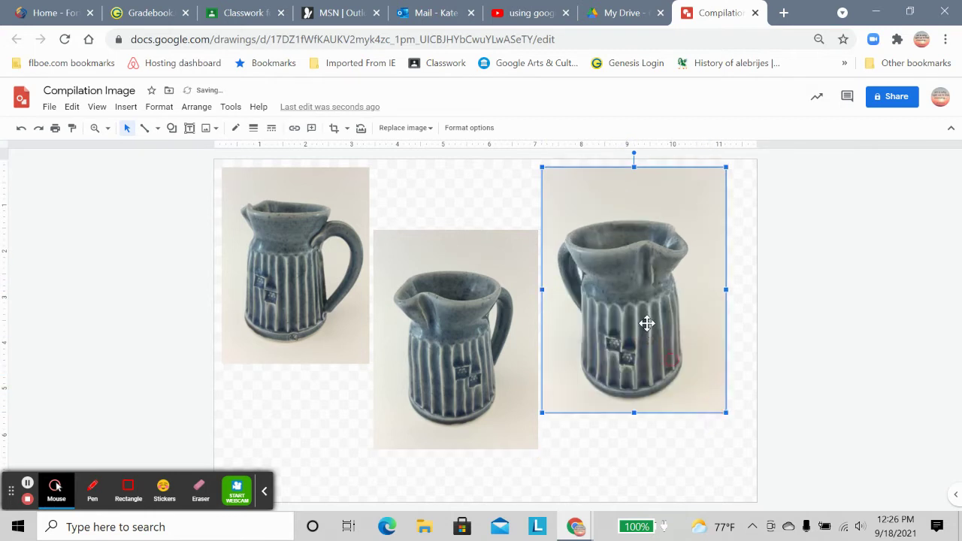
drag(652, 324, 670, 335)
Raise the middle pitcher image into a row with the others and enlarge the left one to about 3.8 inches wide beside it.
drag(524, 360, 536, 311)
drag(341, 304, 331, 344)
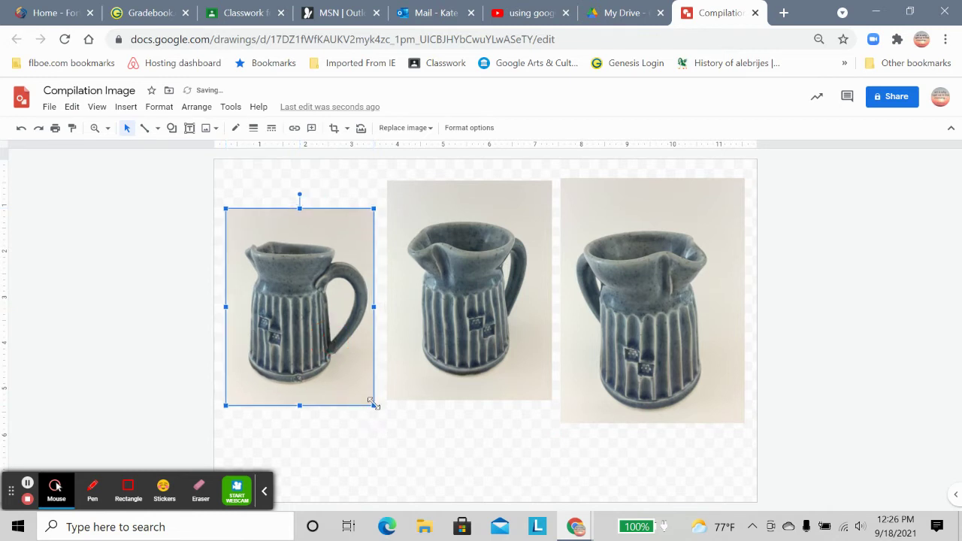
drag(373, 404, 389, 442)
drag(353, 379, 339, 373)
Shrink the middle pitcher image to about 3.5 inches wide and lower it to center it between the other two.
click(463, 386)
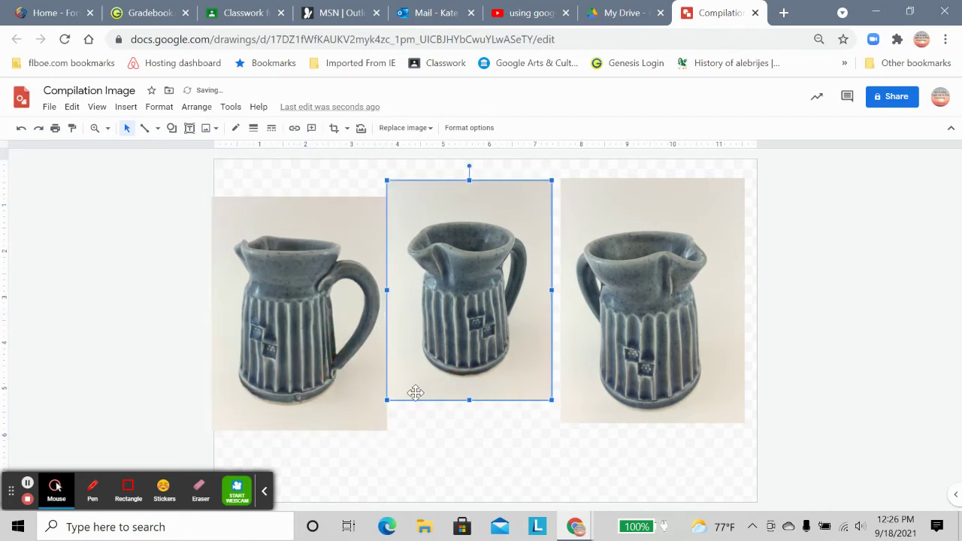
drag(387, 401, 393, 391)
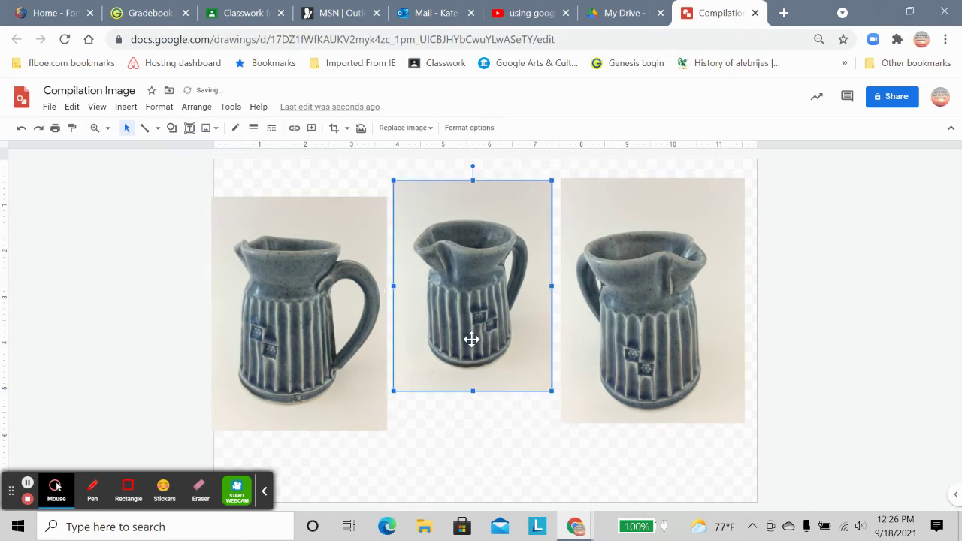
drag(472, 339, 473, 354)
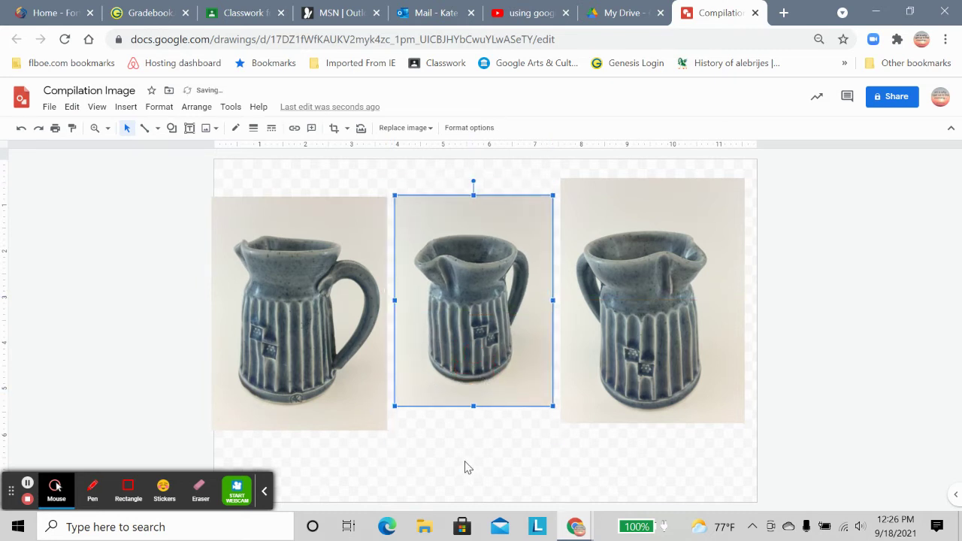
click(463, 461)
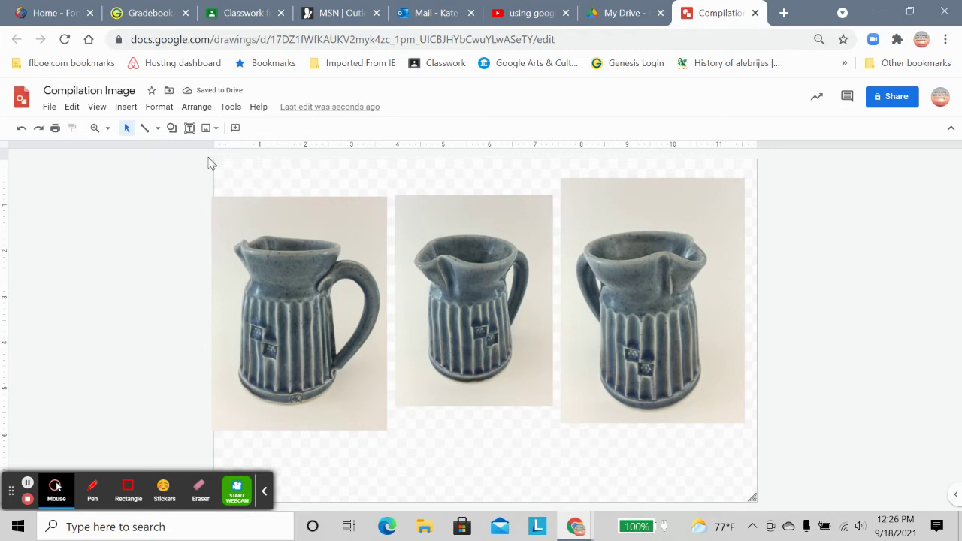
Add a text box about as wide as the left pitcher image directly beneath it, reading "Side 1".
click(190, 130)
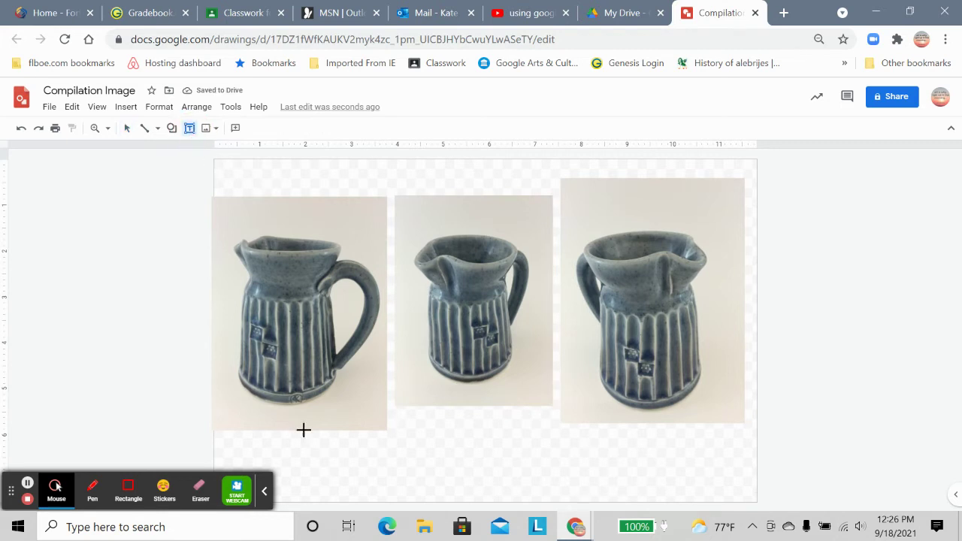
click(251, 447)
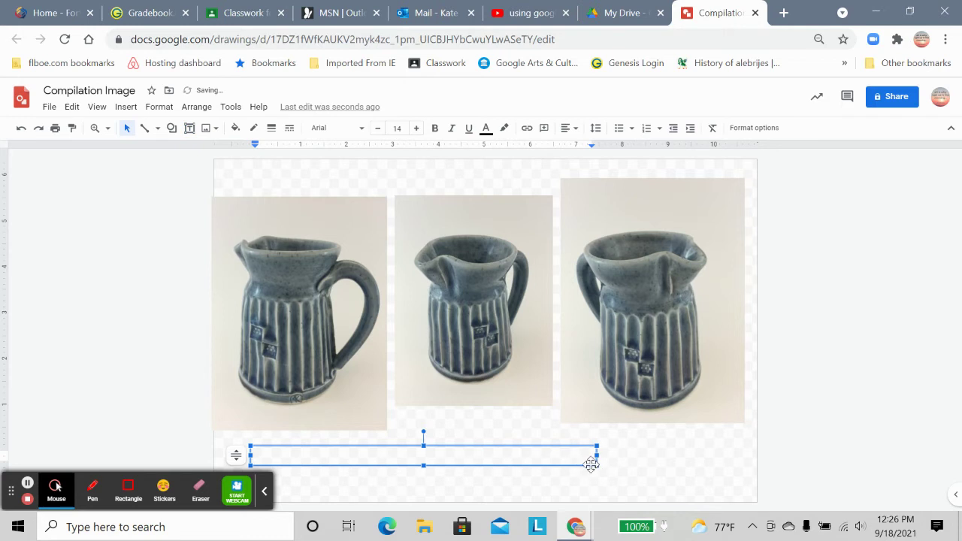
drag(596, 464, 418, 464)
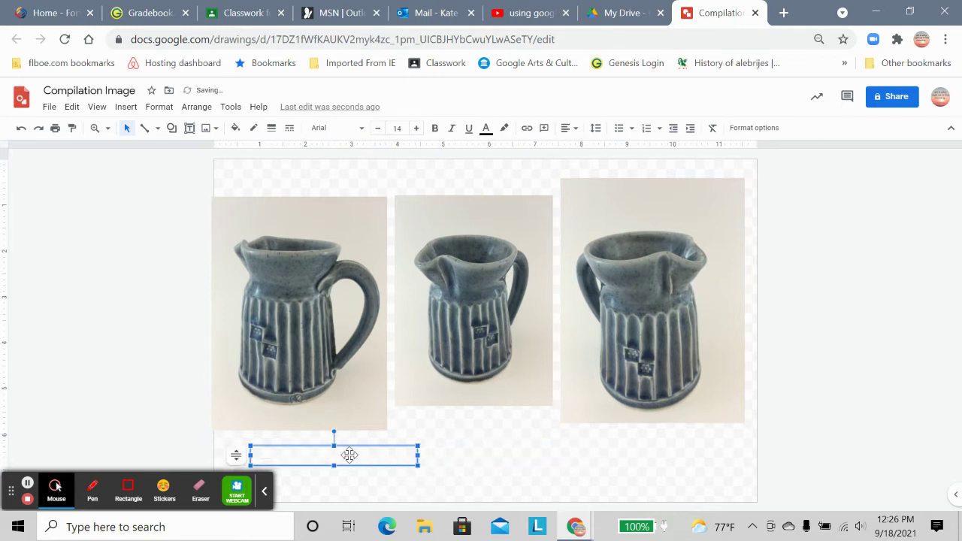
drag(350, 454, 318, 446)
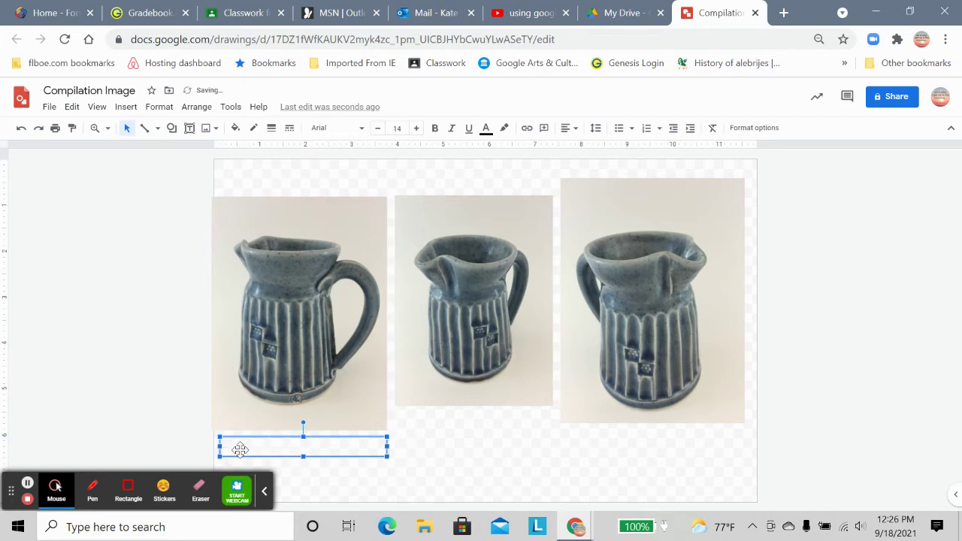
click(276, 442)
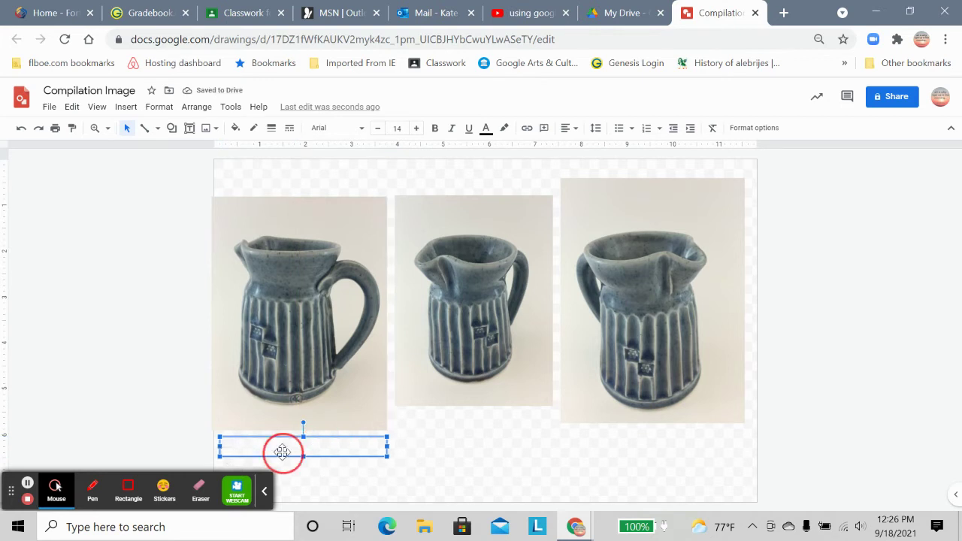
click(275, 442)
text(Side 1)
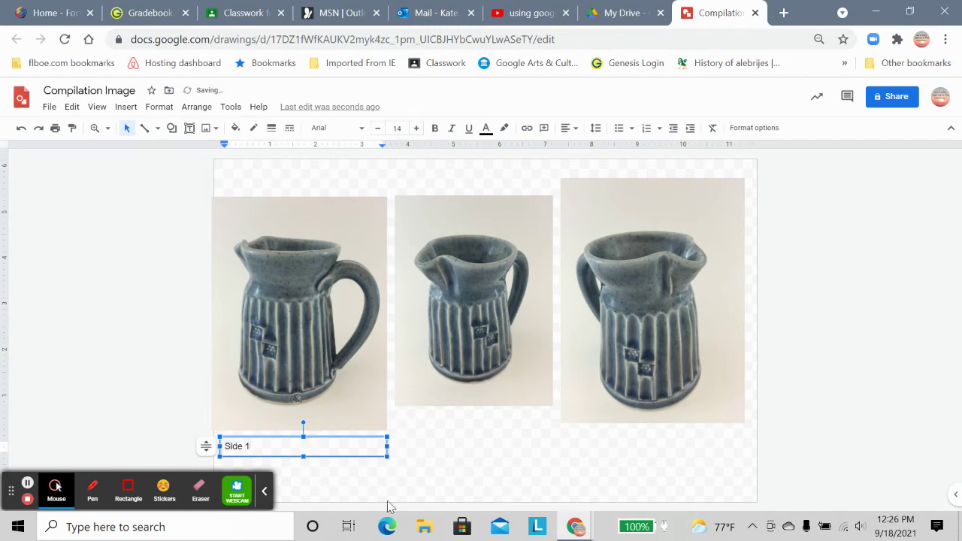
click(424, 431)
Add a text box about 3 inches wide directly beneath the middle pitcher image, reading "Side 2".
click(189, 128)
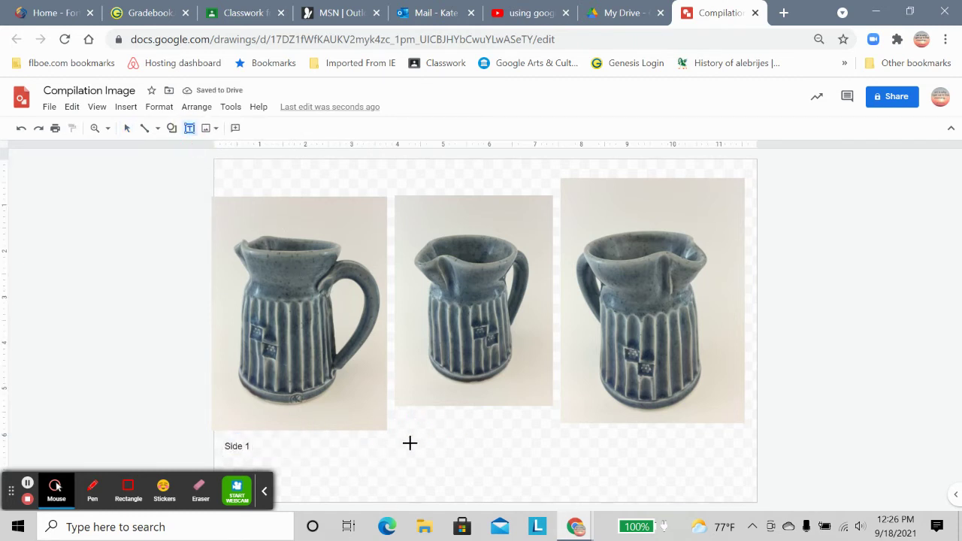
drag(408, 442, 408, 423)
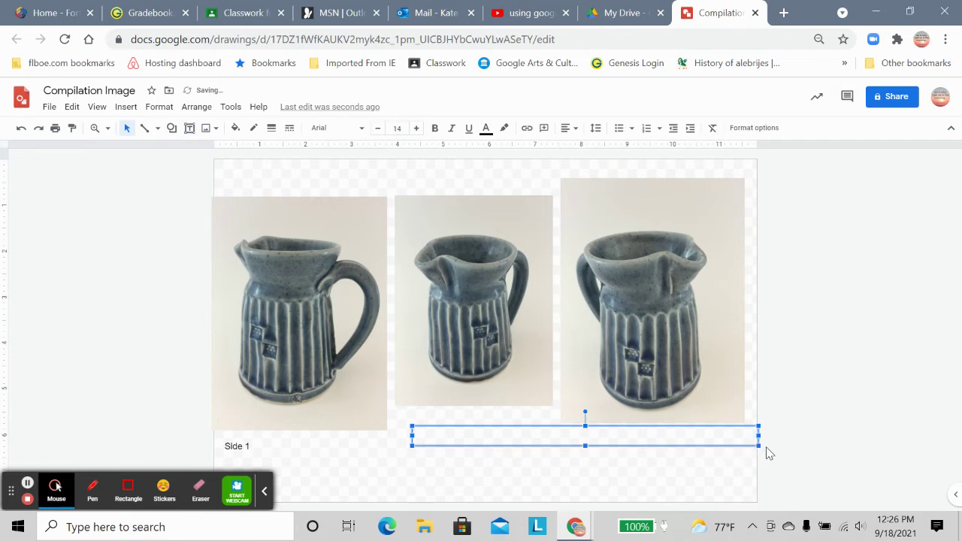
drag(759, 445, 489, 420)
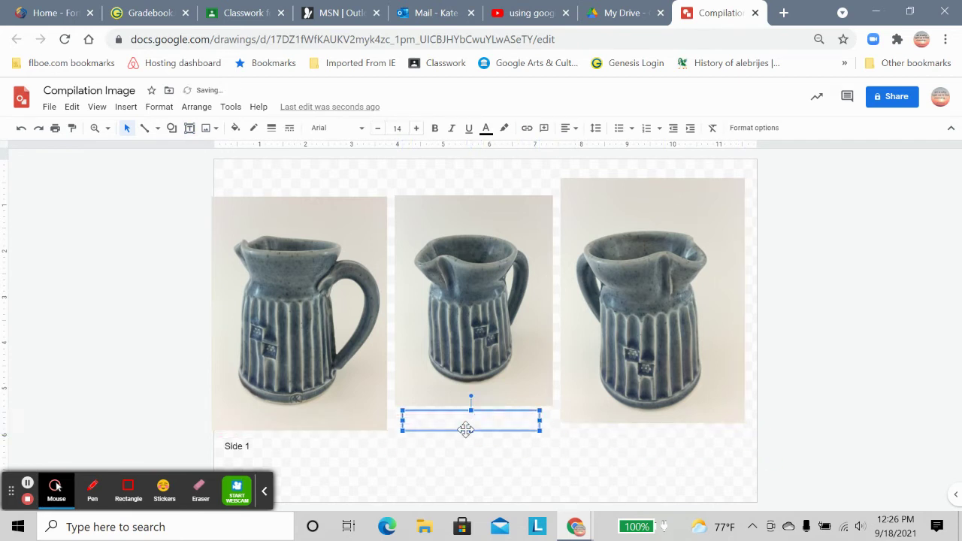
click(431, 424)
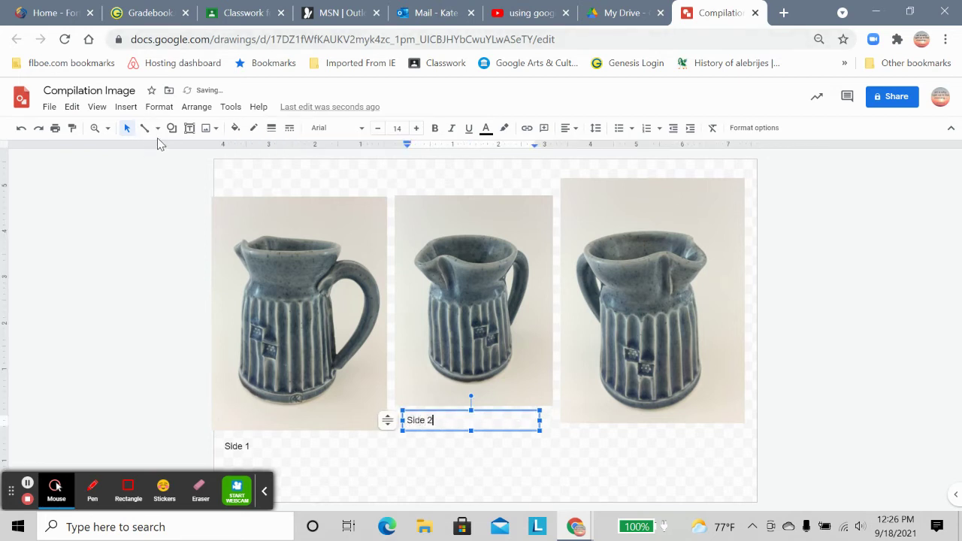
Add a text box about 2.8 inches wide directly beneath the right pitcher image, reading "Side 3".
click(189, 128)
click(581, 438)
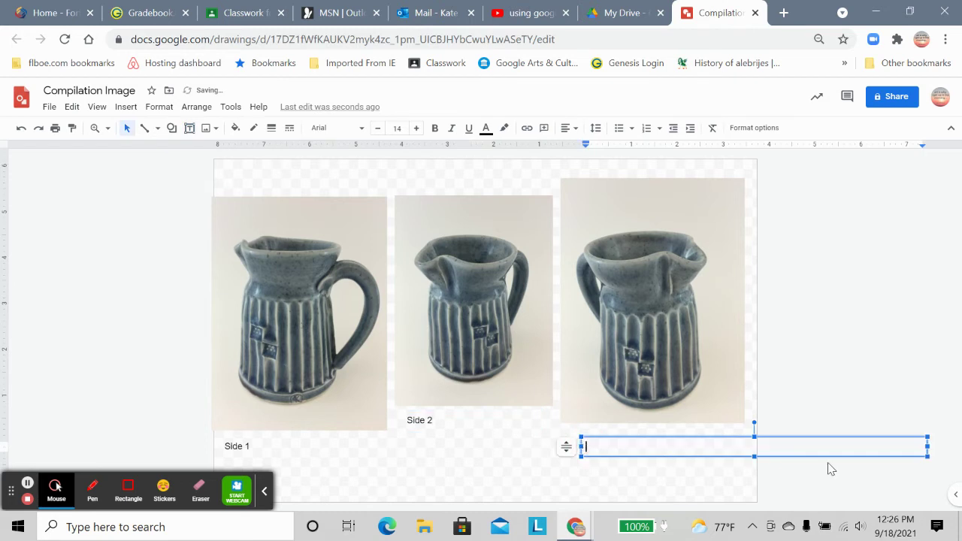
drag(913, 451, 710, 451)
drag(629, 444, 605, 436)
click(603, 436)
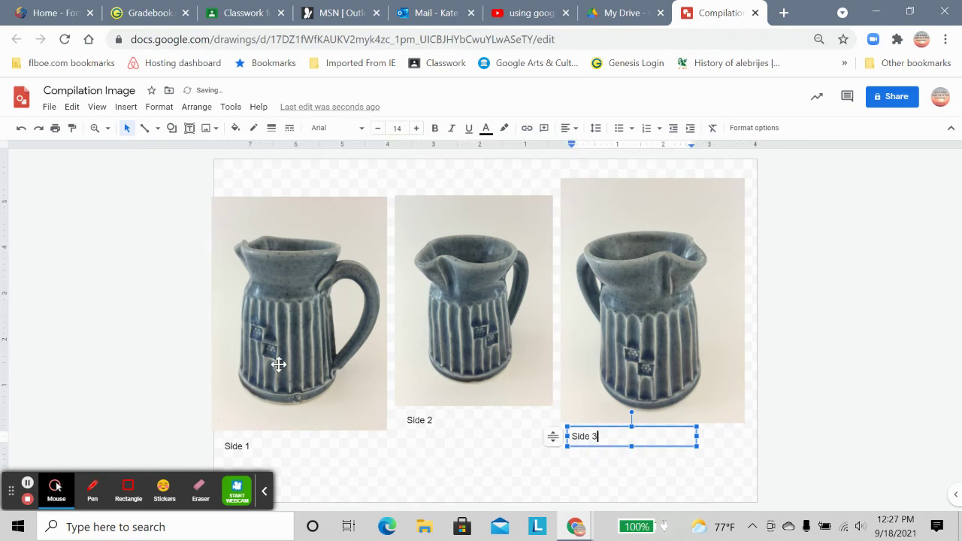
click(408, 474)
Shift the left pitcher image fully inside the canvas and move its "Side 1" caption up close beneath it.
click(317, 368)
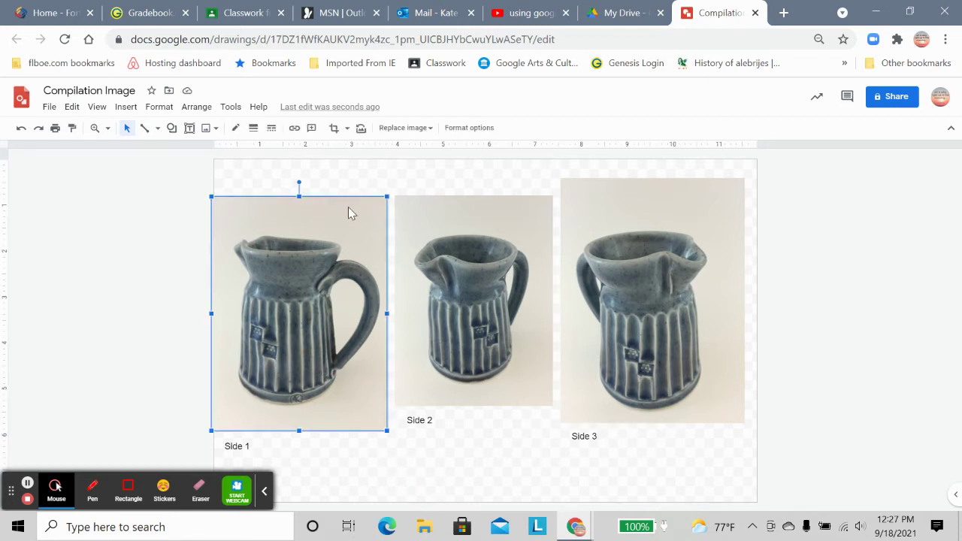
drag(255, 248, 264, 252)
drag(267, 321, 263, 318)
click(494, 484)
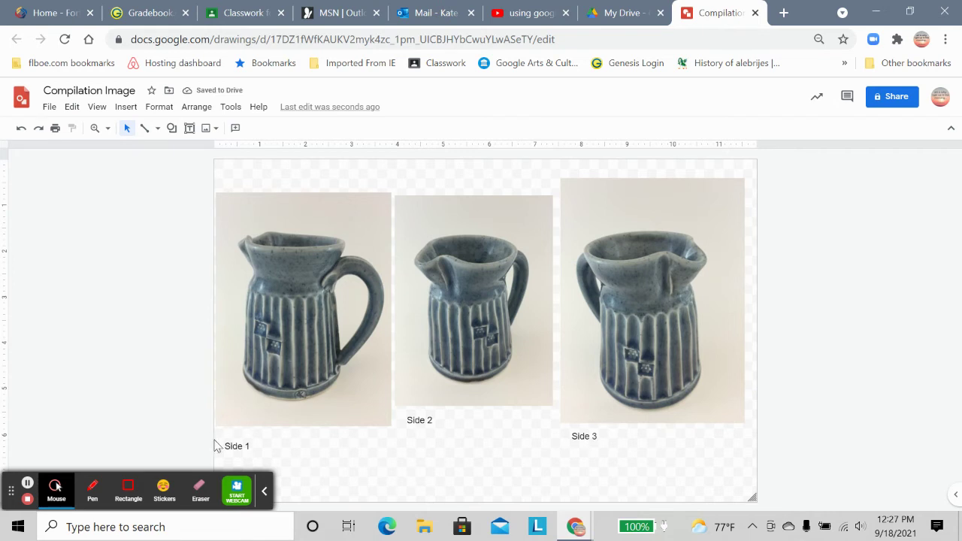
click(238, 447)
drag(249, 437, 247, 426)
click(461, 460)
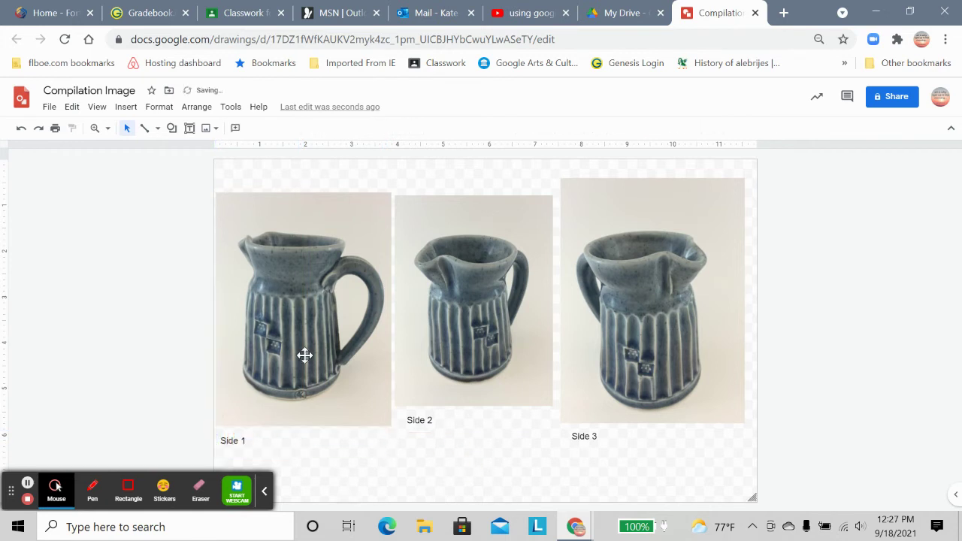
Give the left pitcher image a 3px border in the darkest blue.
click(292, 336)
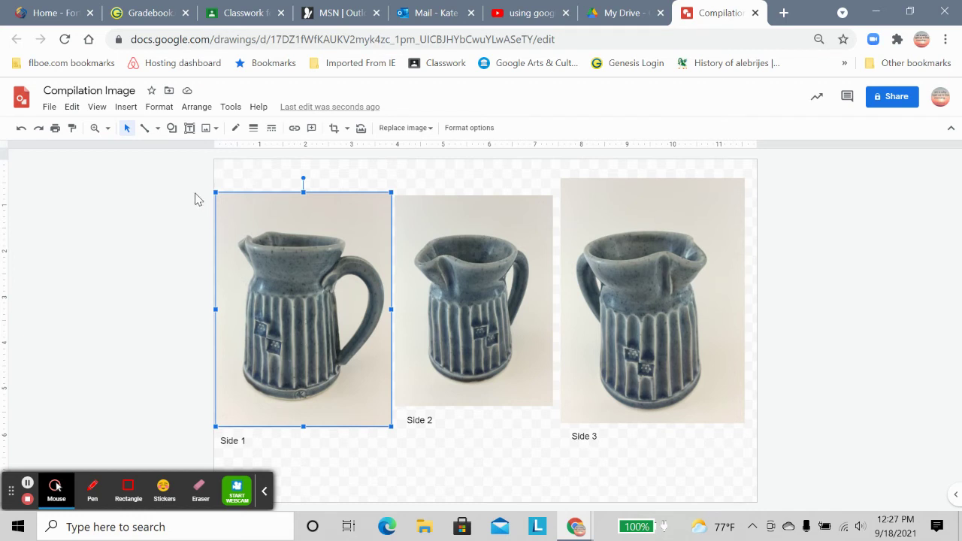
click(253, 129)
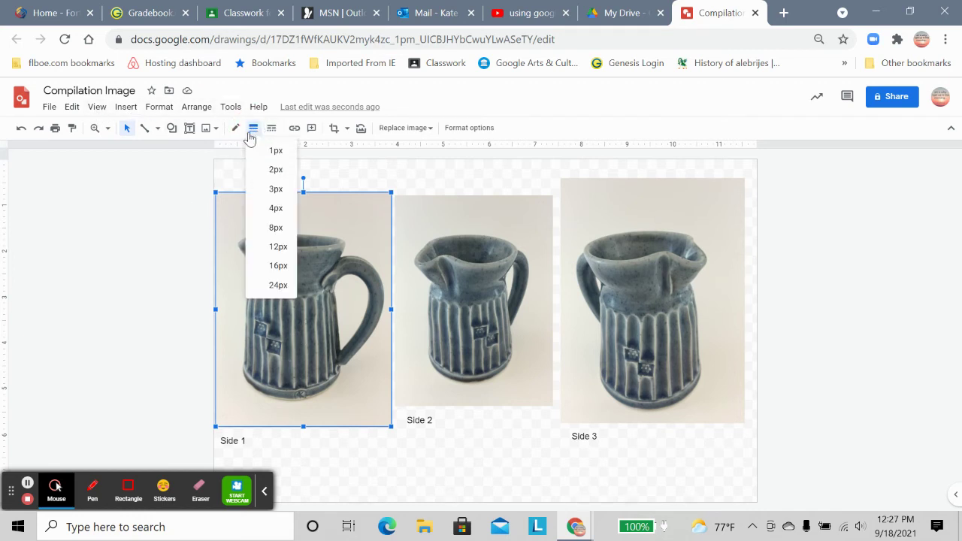
click(268, 190)
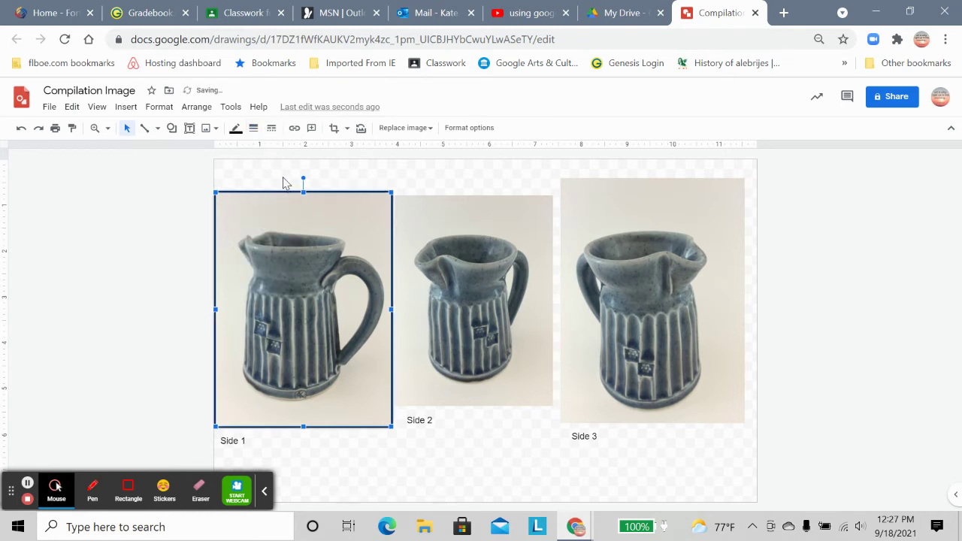
click(236, 128)
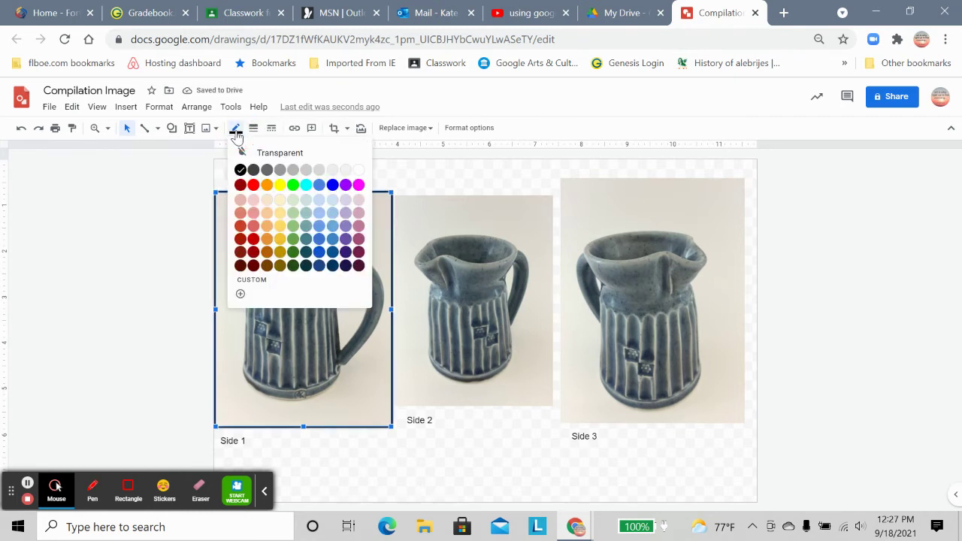
click(332, 266)
Give the middle pitcher image a 2px border in the darkest blue.
click(545, 310)
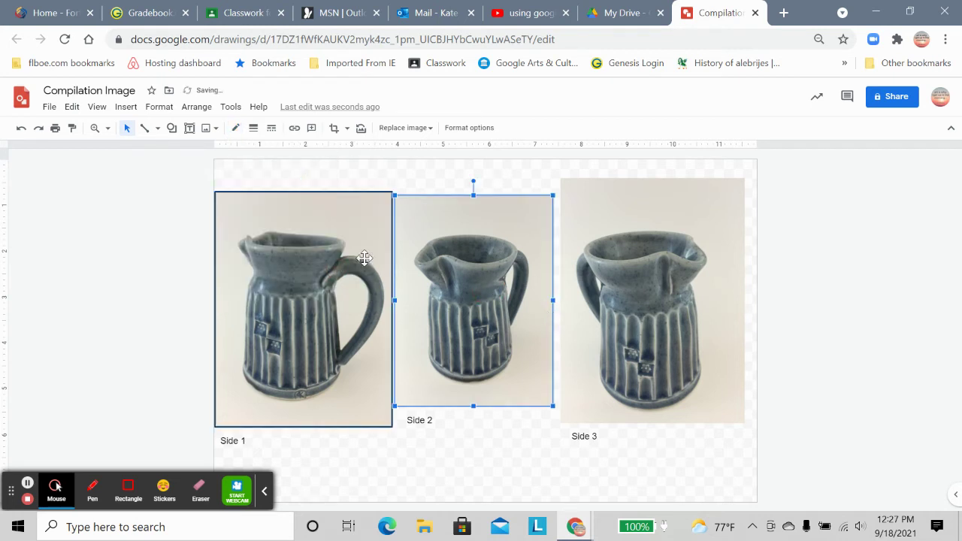
click(253, 128)
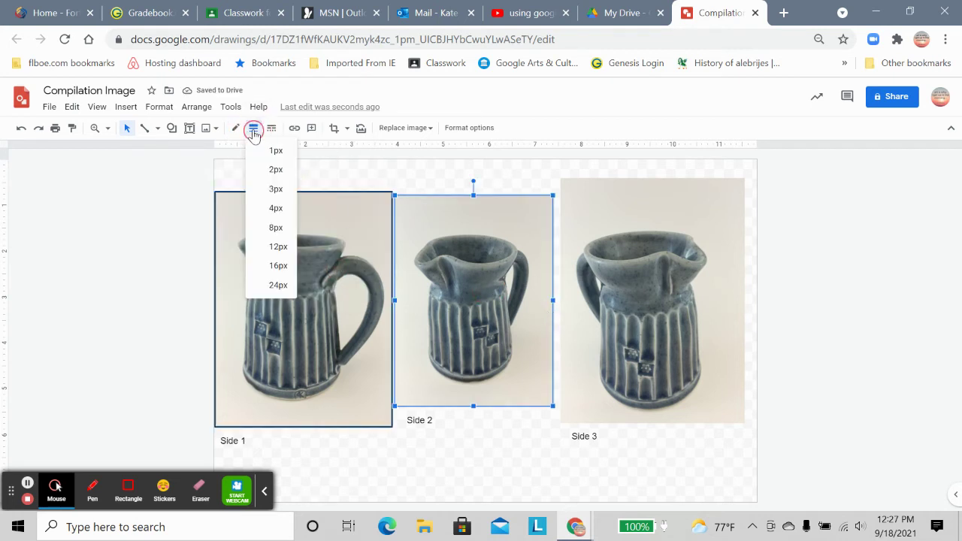
click(272, 170)
click(235, 127)
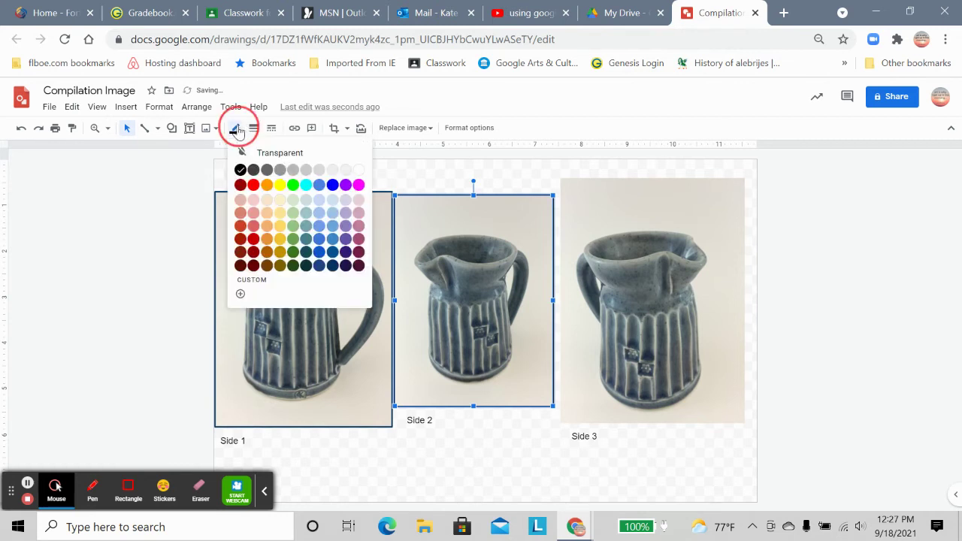
click(332, 265)
Nudge the middle pitcher image slightly up and give the right pitcher image a 3px border in the darkest teal.
click(635, 285)
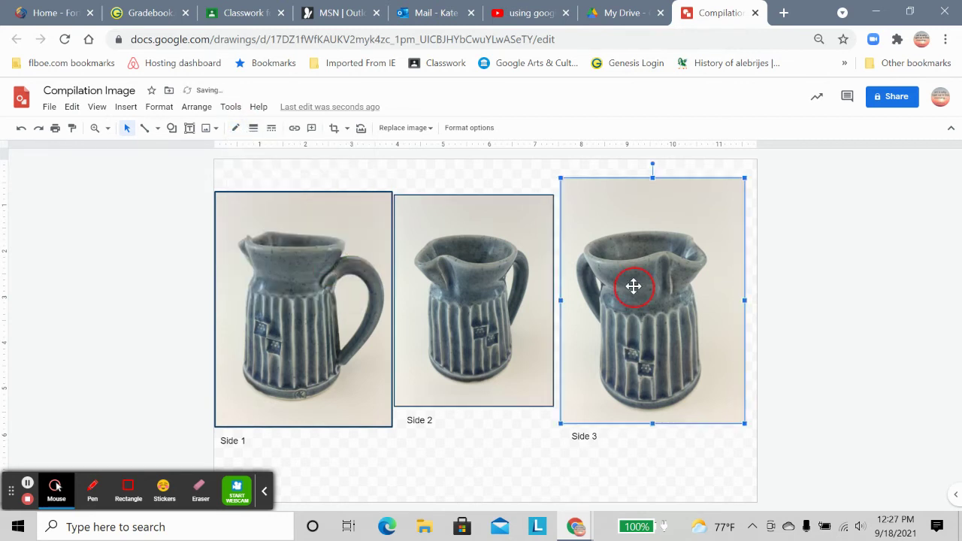
drag(499, 282, 503, 277)
click(630, 276)
click(253, 129)
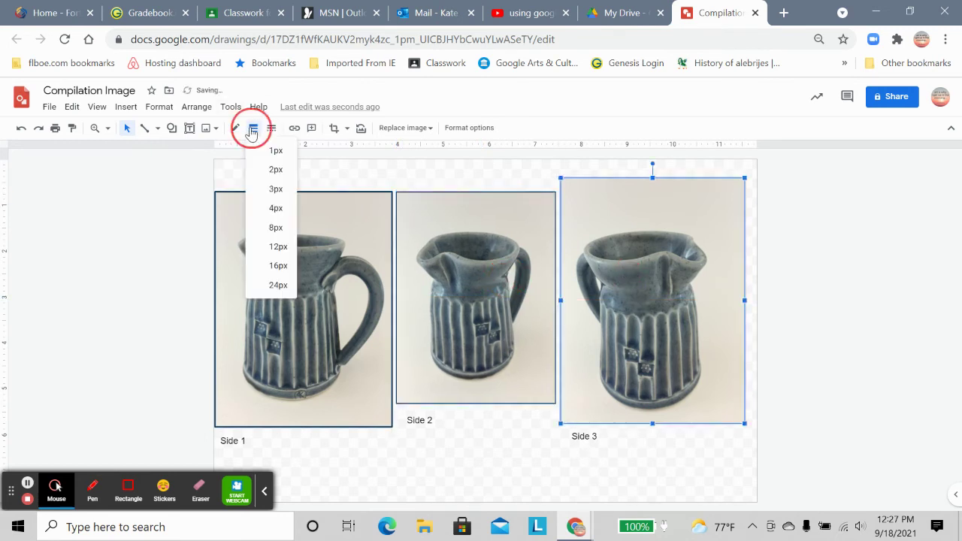
click(272, 190)
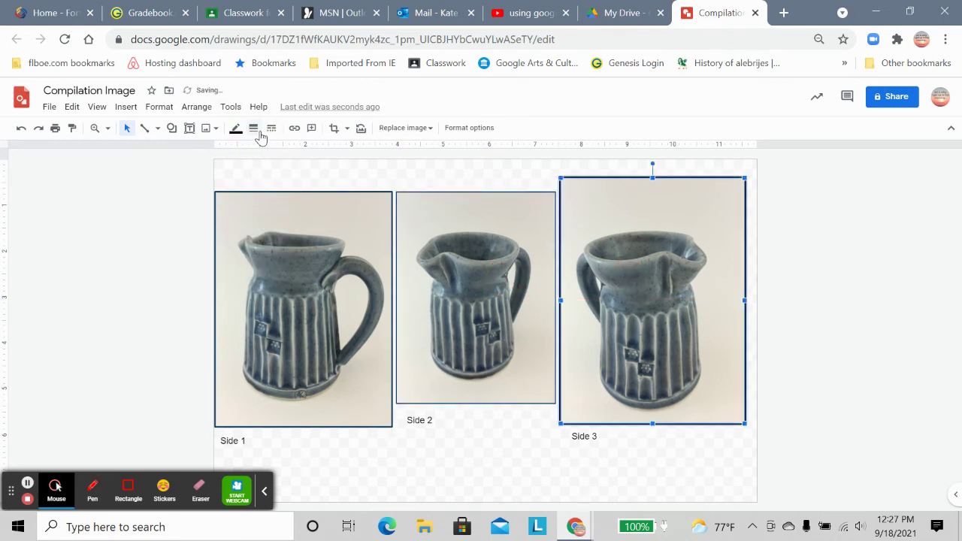
click(235, 128)
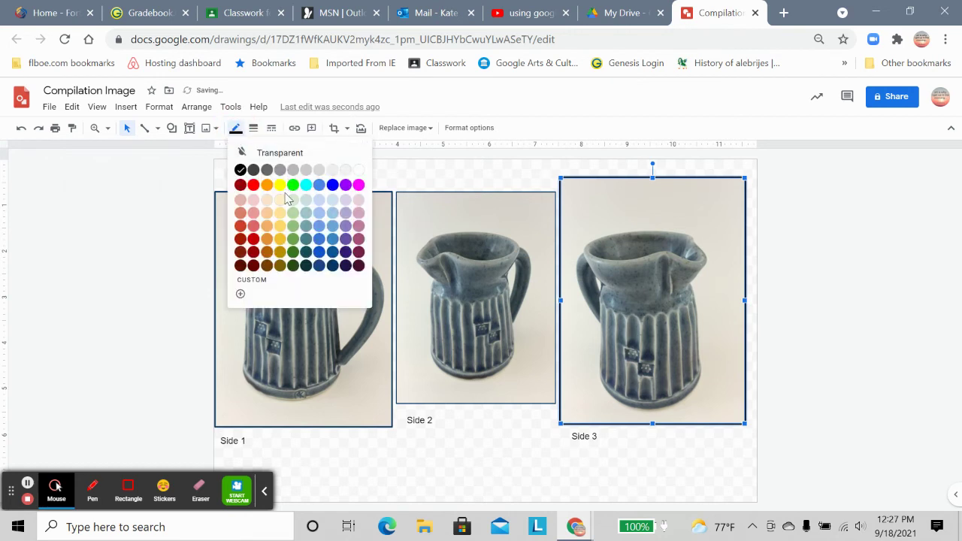
click(307, 268)
click(485, 474)
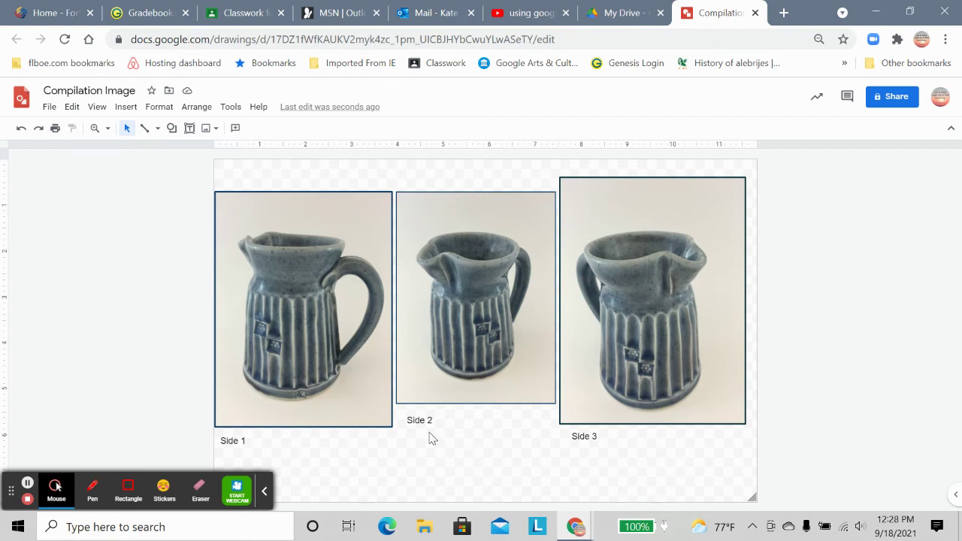
Fill the canvas background with a light grey top-to-bottom gradient.
right_click(478, 454)
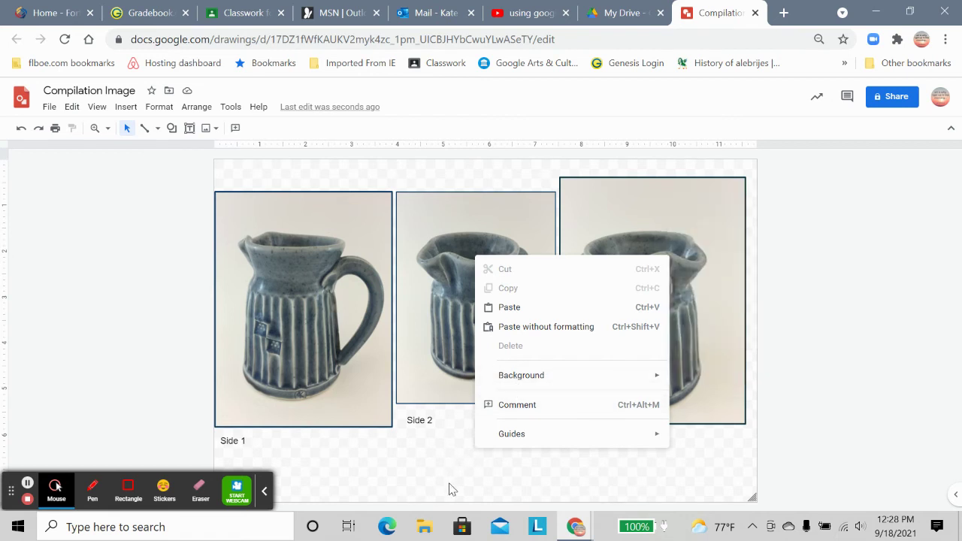
mouse_move(524, 382)
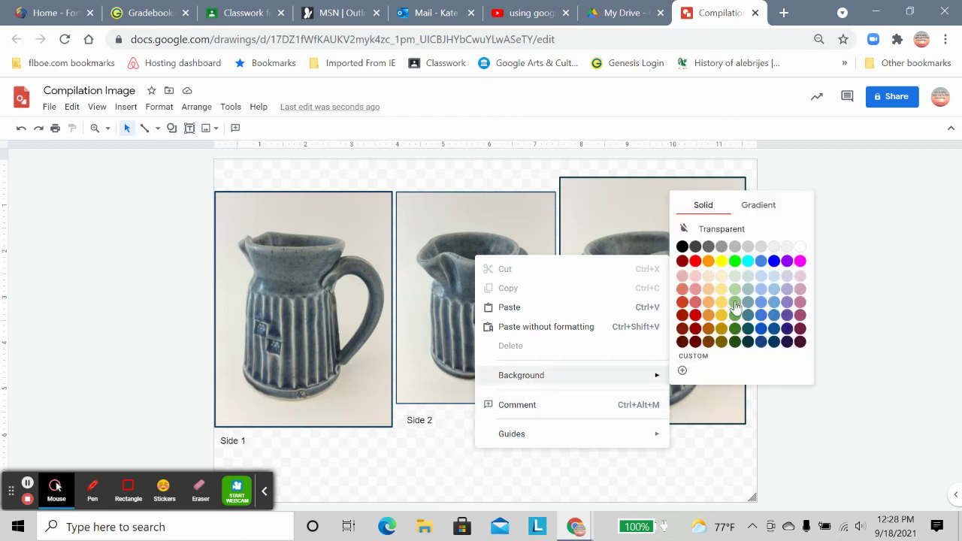
click(760, 208)
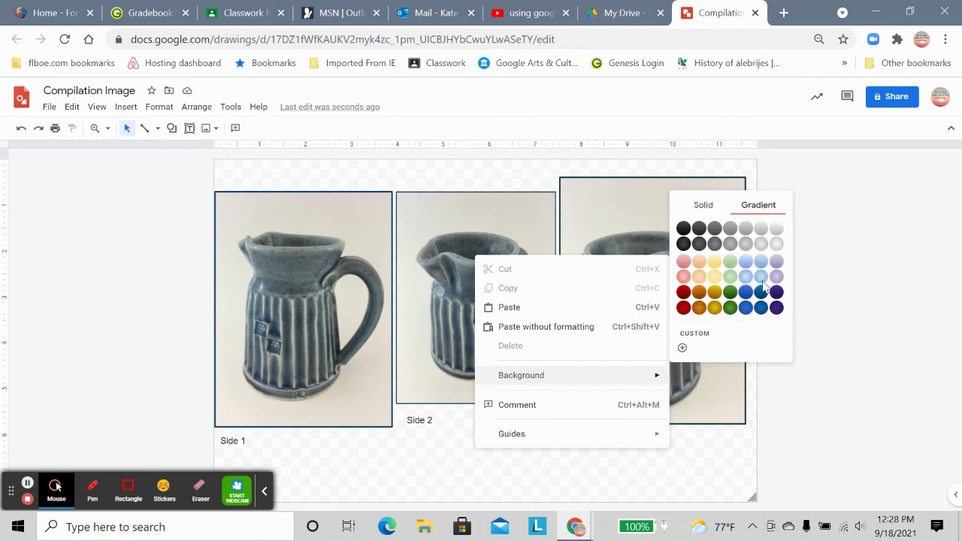
click(761, 228)
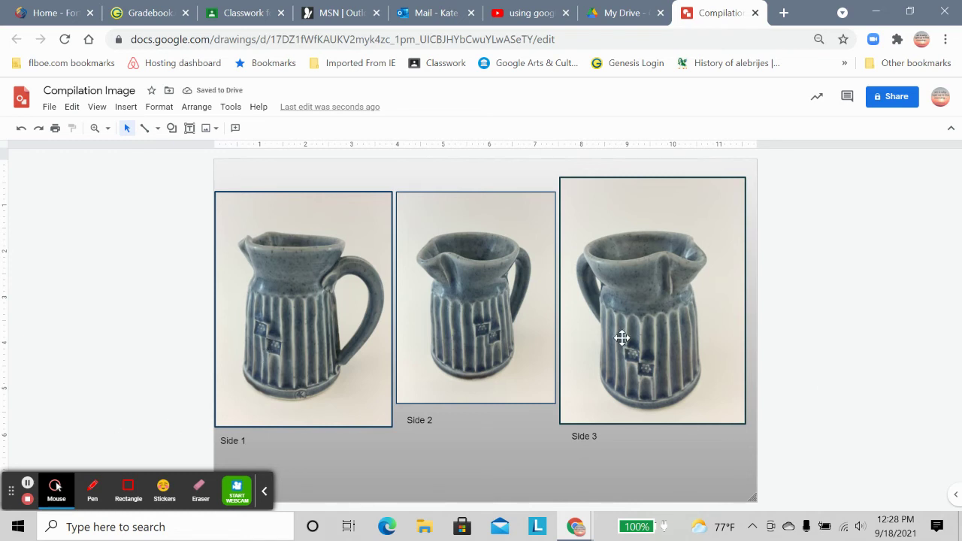
Shift all three pitcher images slightly right and raise the left and middle ones to even out the row's spacing.
drag(621, 338, 627, 339)
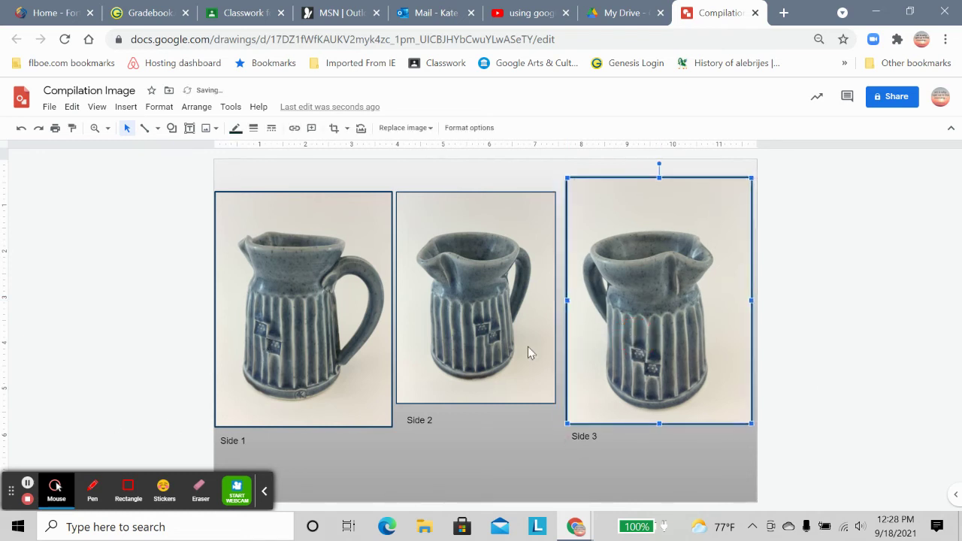
click(496, 344)
drag(496, 344, 500, 339)
click(303, 333)
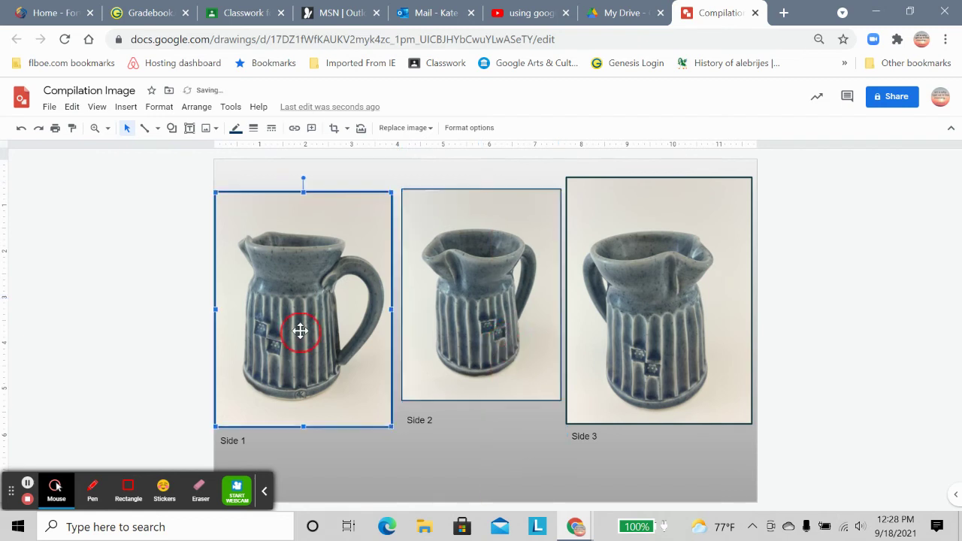
drag(306, 324, 306, 329)
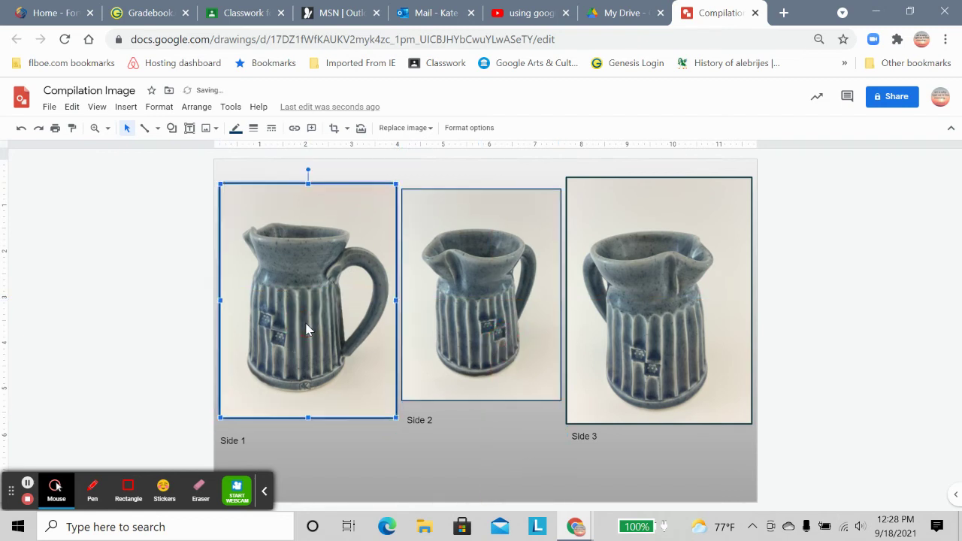
click(487, 450)
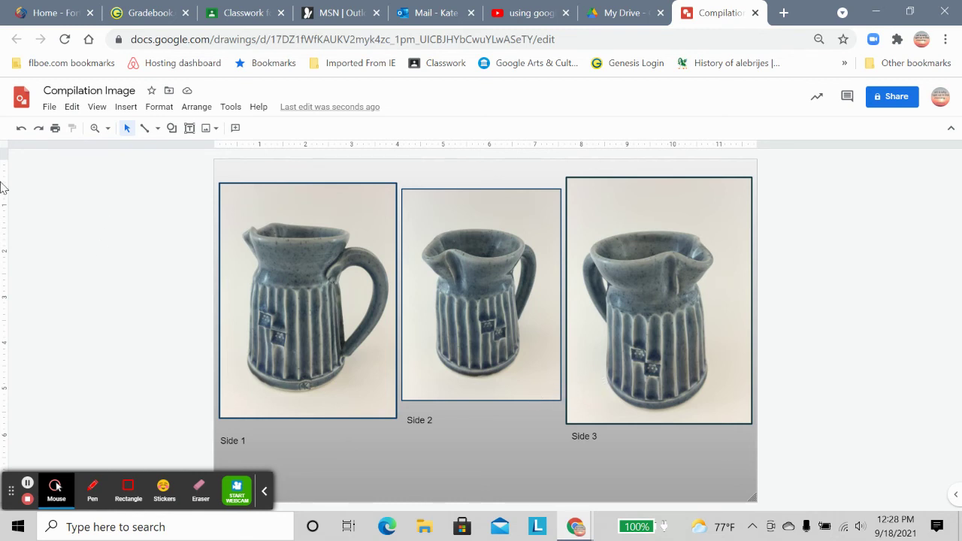
Download the drawing as a PNG image named "Compilation Image" into the Downloads folder.
click(49, 109)
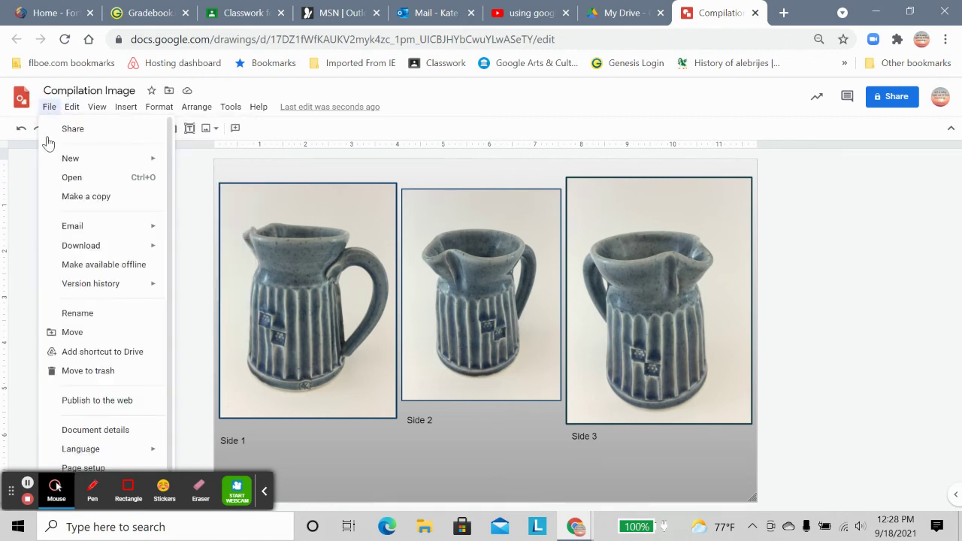
mouse_move(133, 253)
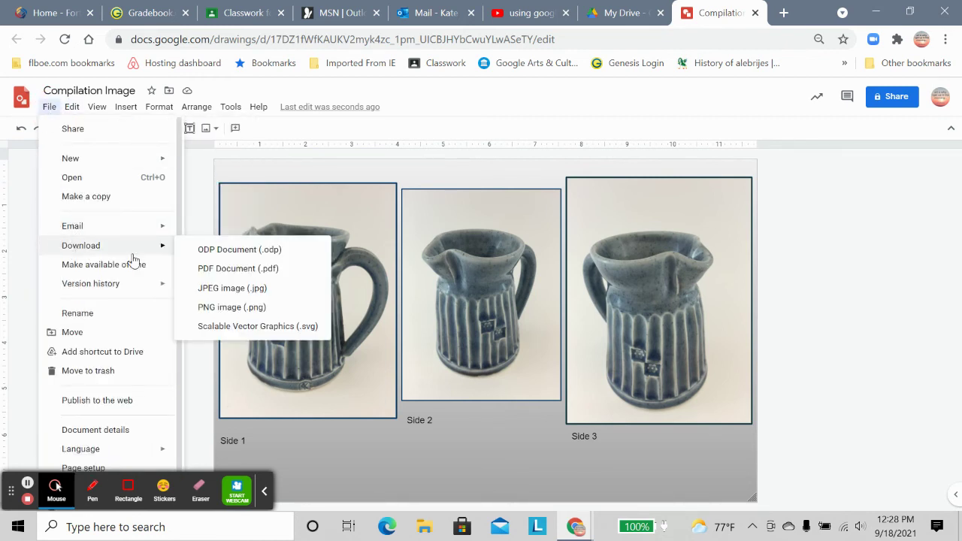
click(256, 311)
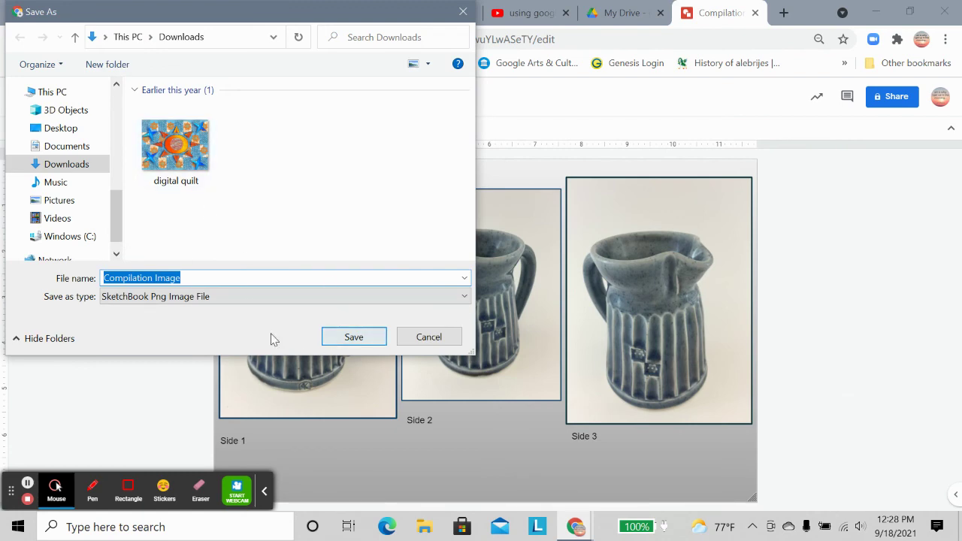
click(355, 337)
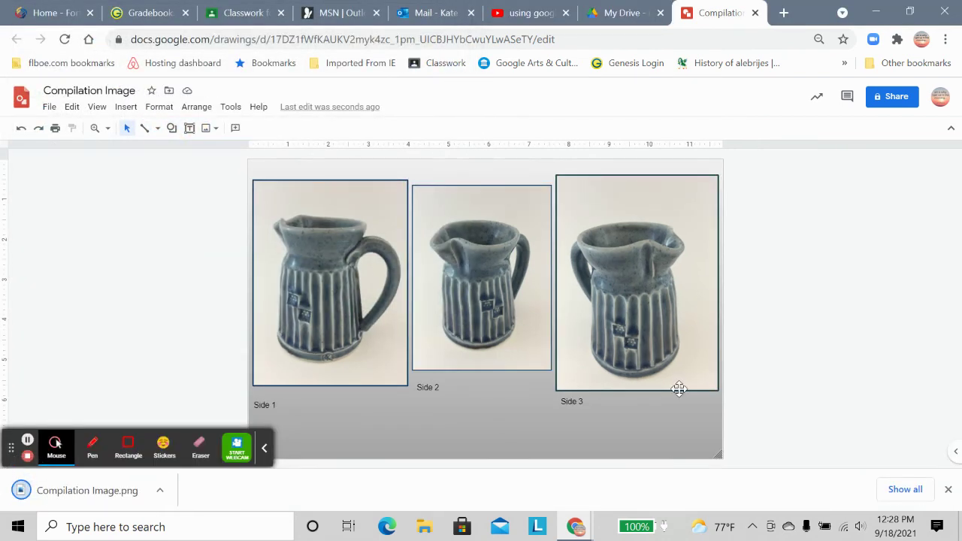
Switch to Google Drive and open the Cardboard Cubism folder inside 3D Design 2.
click(597, 15)
scroll(378, 356, down, 5)
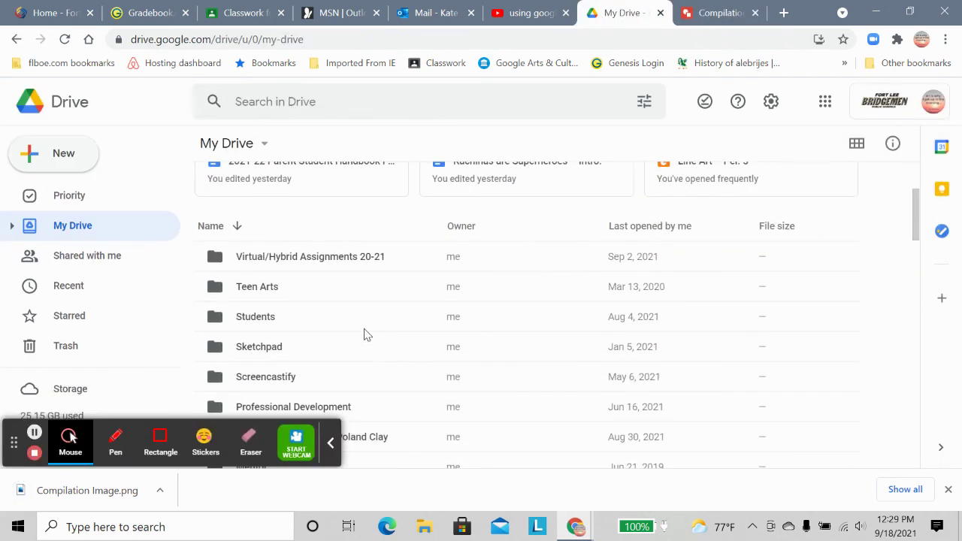
scroll(372, 324, down, 3)
scroll(372, 326, down, 6)
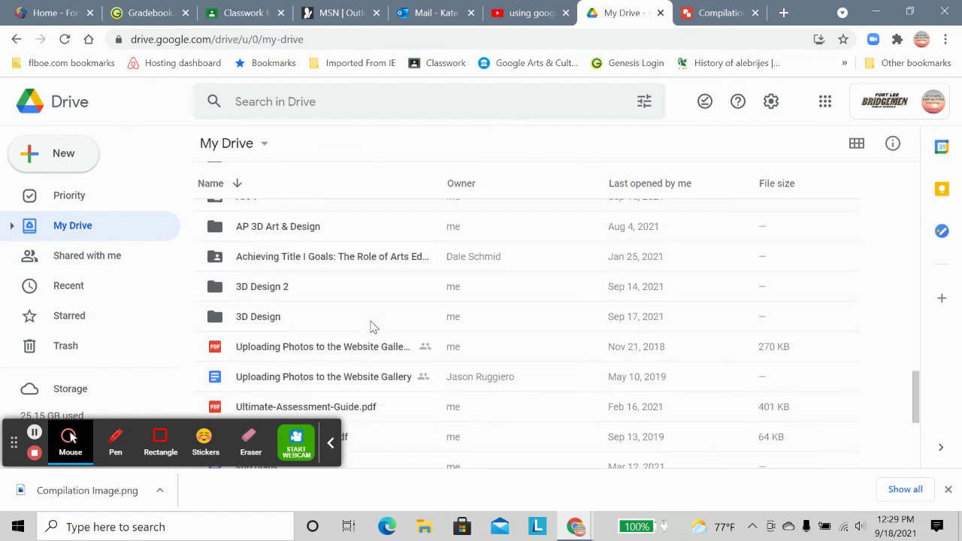
scroll(371, 326, up, 2)
double_click(274, 295)
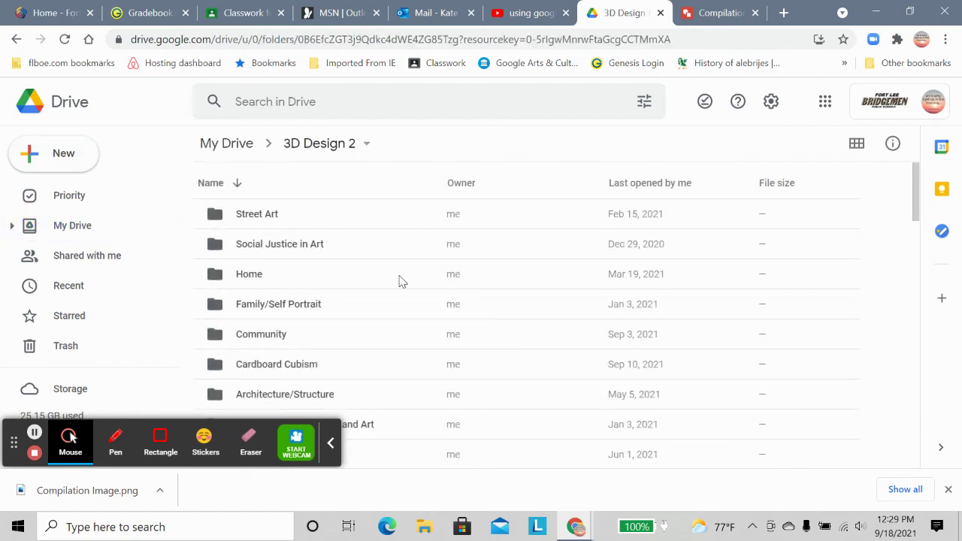
scroll(398, 277, down, 2)
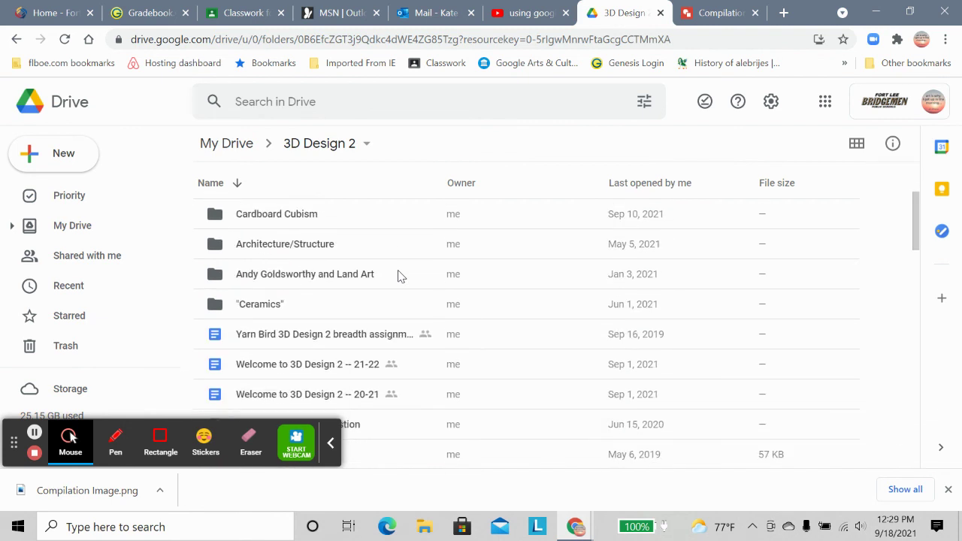
scroll(398, 276, up, 1)
double_click(312, 294)
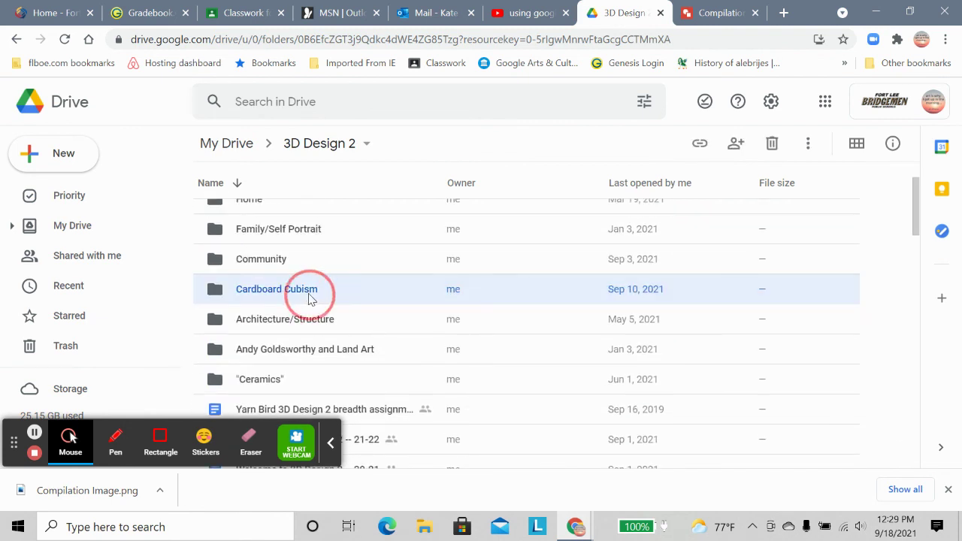
Upload the Compilation Image file from Downloads into the Cardboard Cubism folder and dismiss the download and upload notices.
click(57, 154)
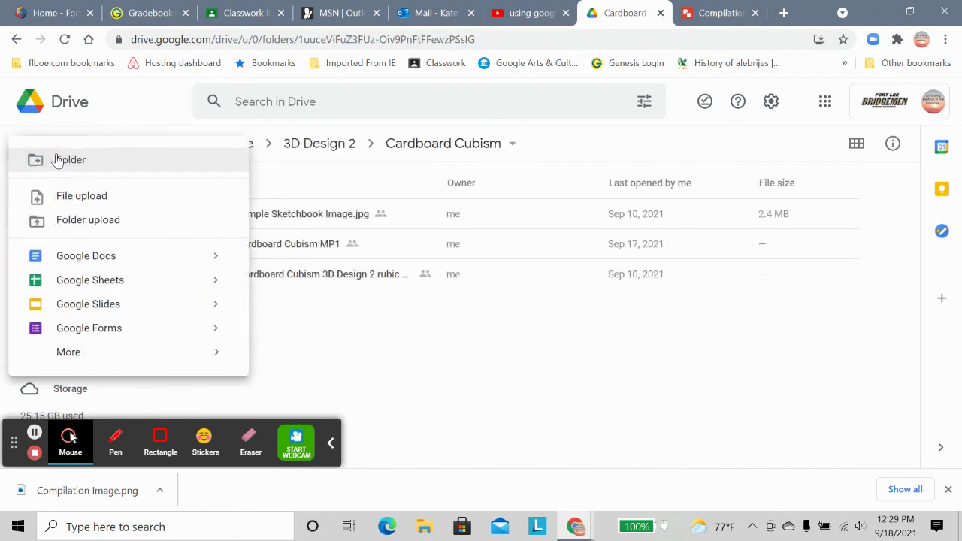
click(50, 193)
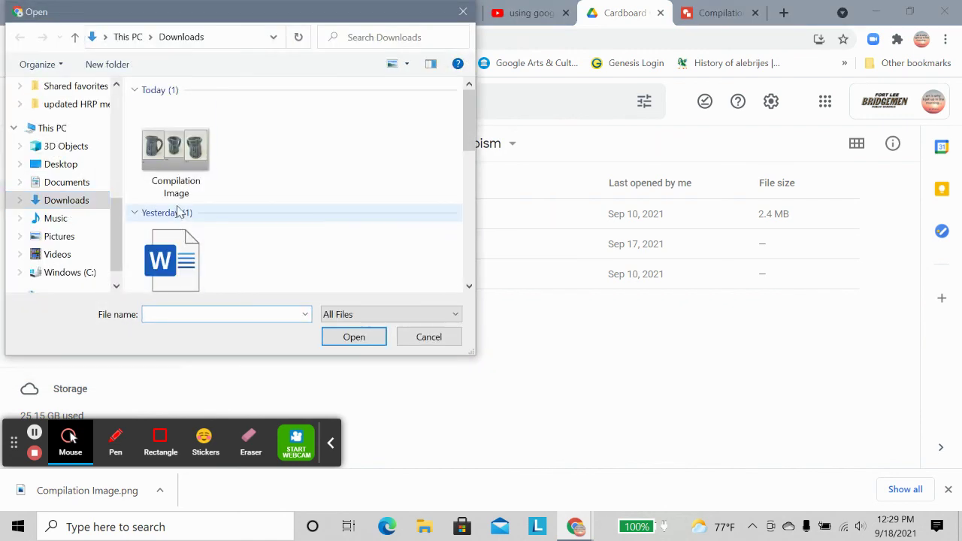
click(181, 189)
click(354, 337)
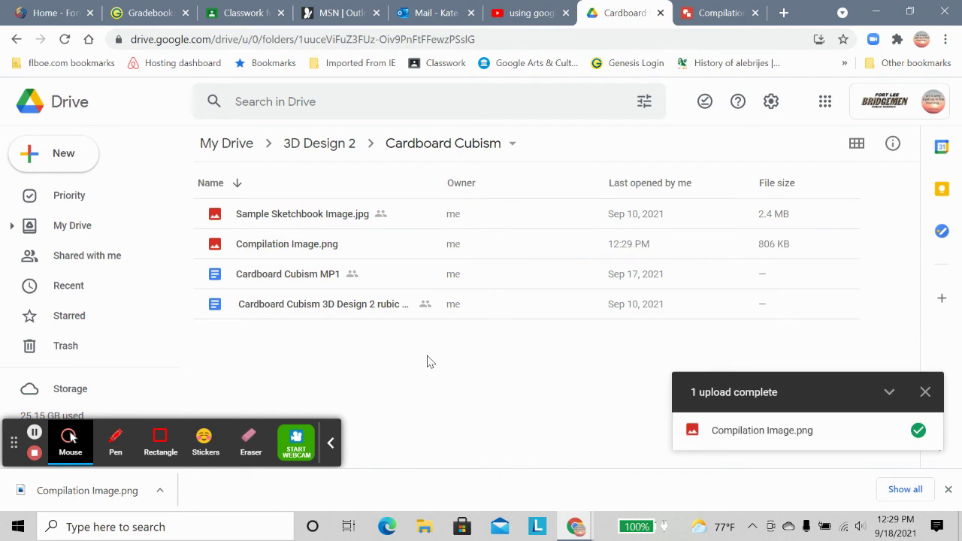
click(331, 446)
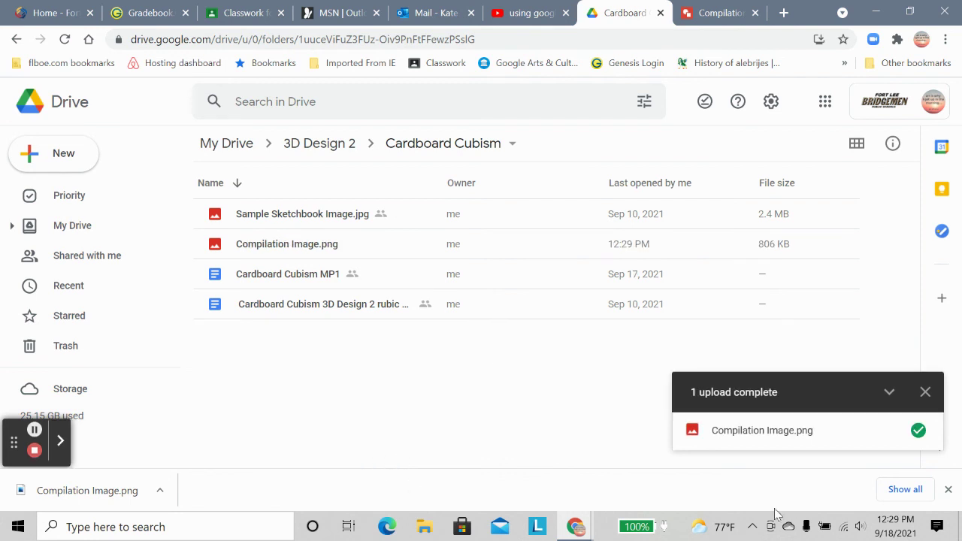
click(948, 490)
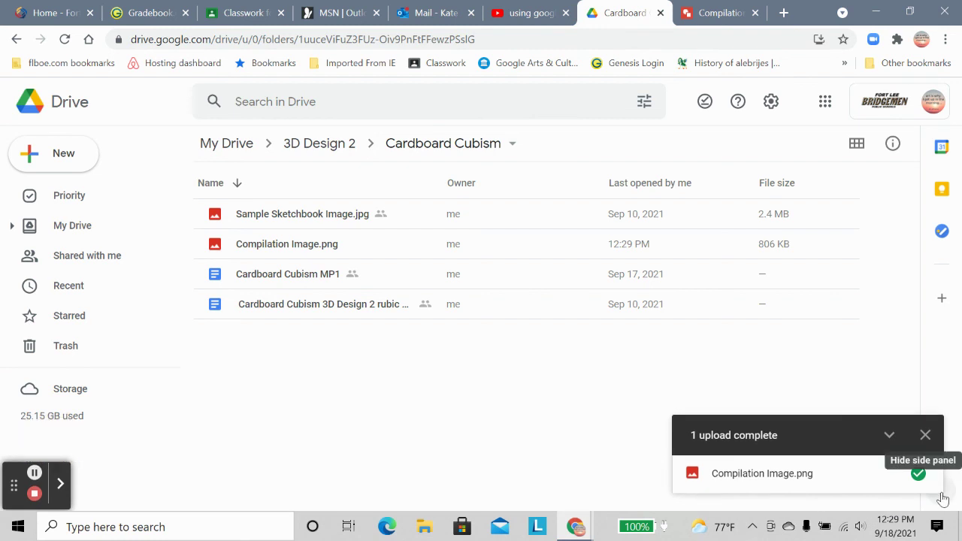
click(924, 436)
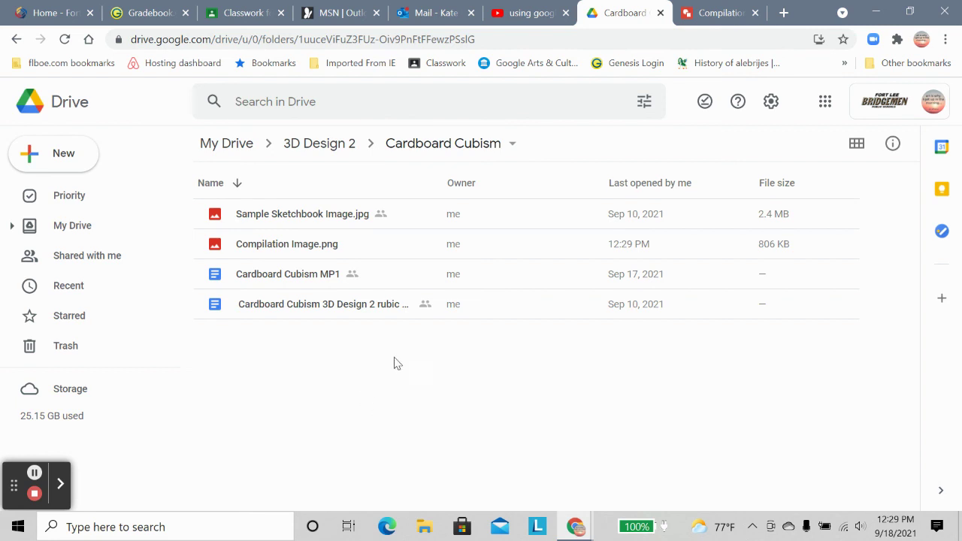
Preview the uploaded Compilation Image.png and return to the folder's file list.
double_click(317, 248)
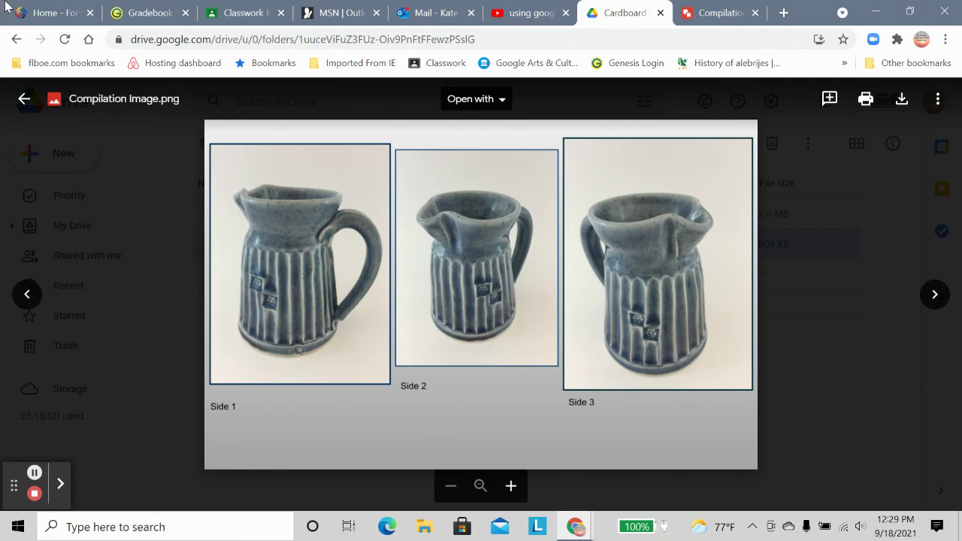
click(23, 98)
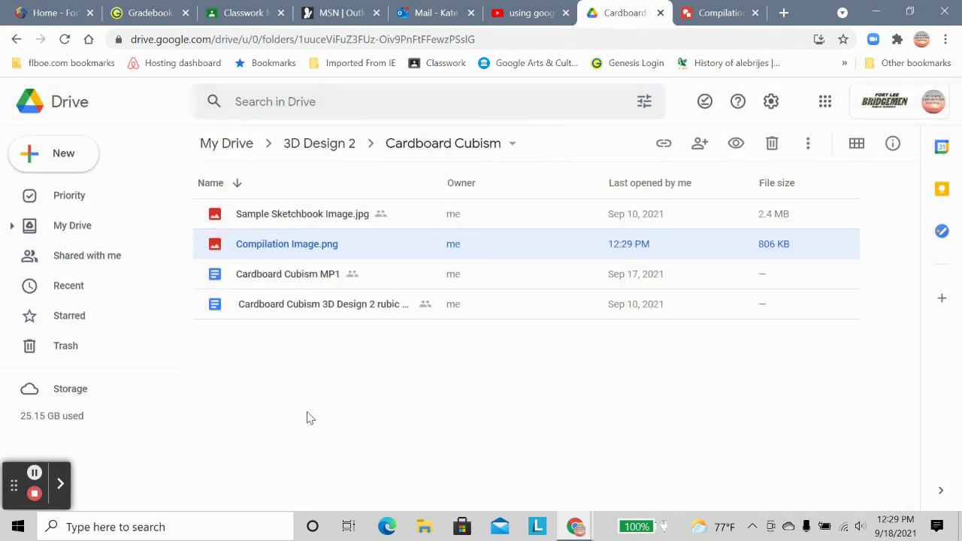